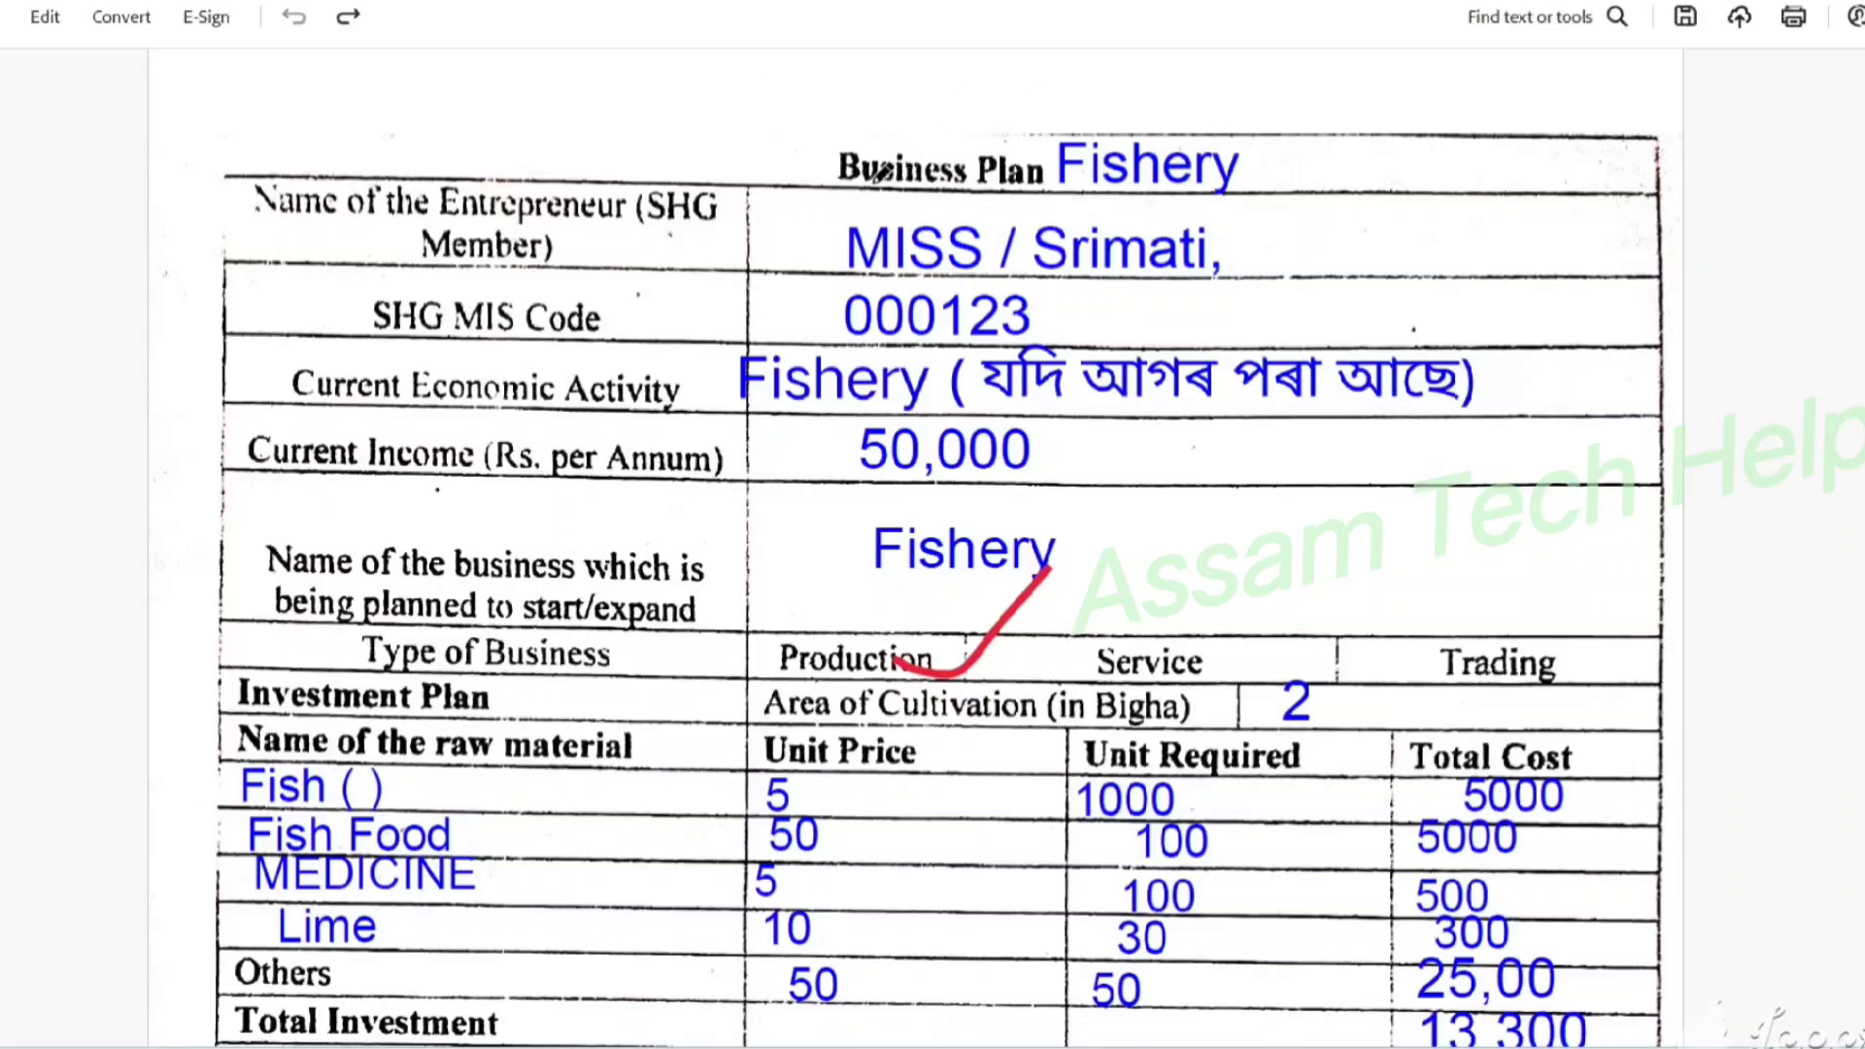
# Mark the Fishery plan title, the entrepreneur name and the SHG MIS Code with freehand red strokes
pyautogui.moveTo(879, 175)
pyautogui.mouseDown()
pyautogui.moveTo(1286, 174)
pyautogui.moveTo(1068, 88)
pyautogui.moveTo(1279, 182)
pyautogui.moveTo(1261, 136)
pyautogui.mouseUp()
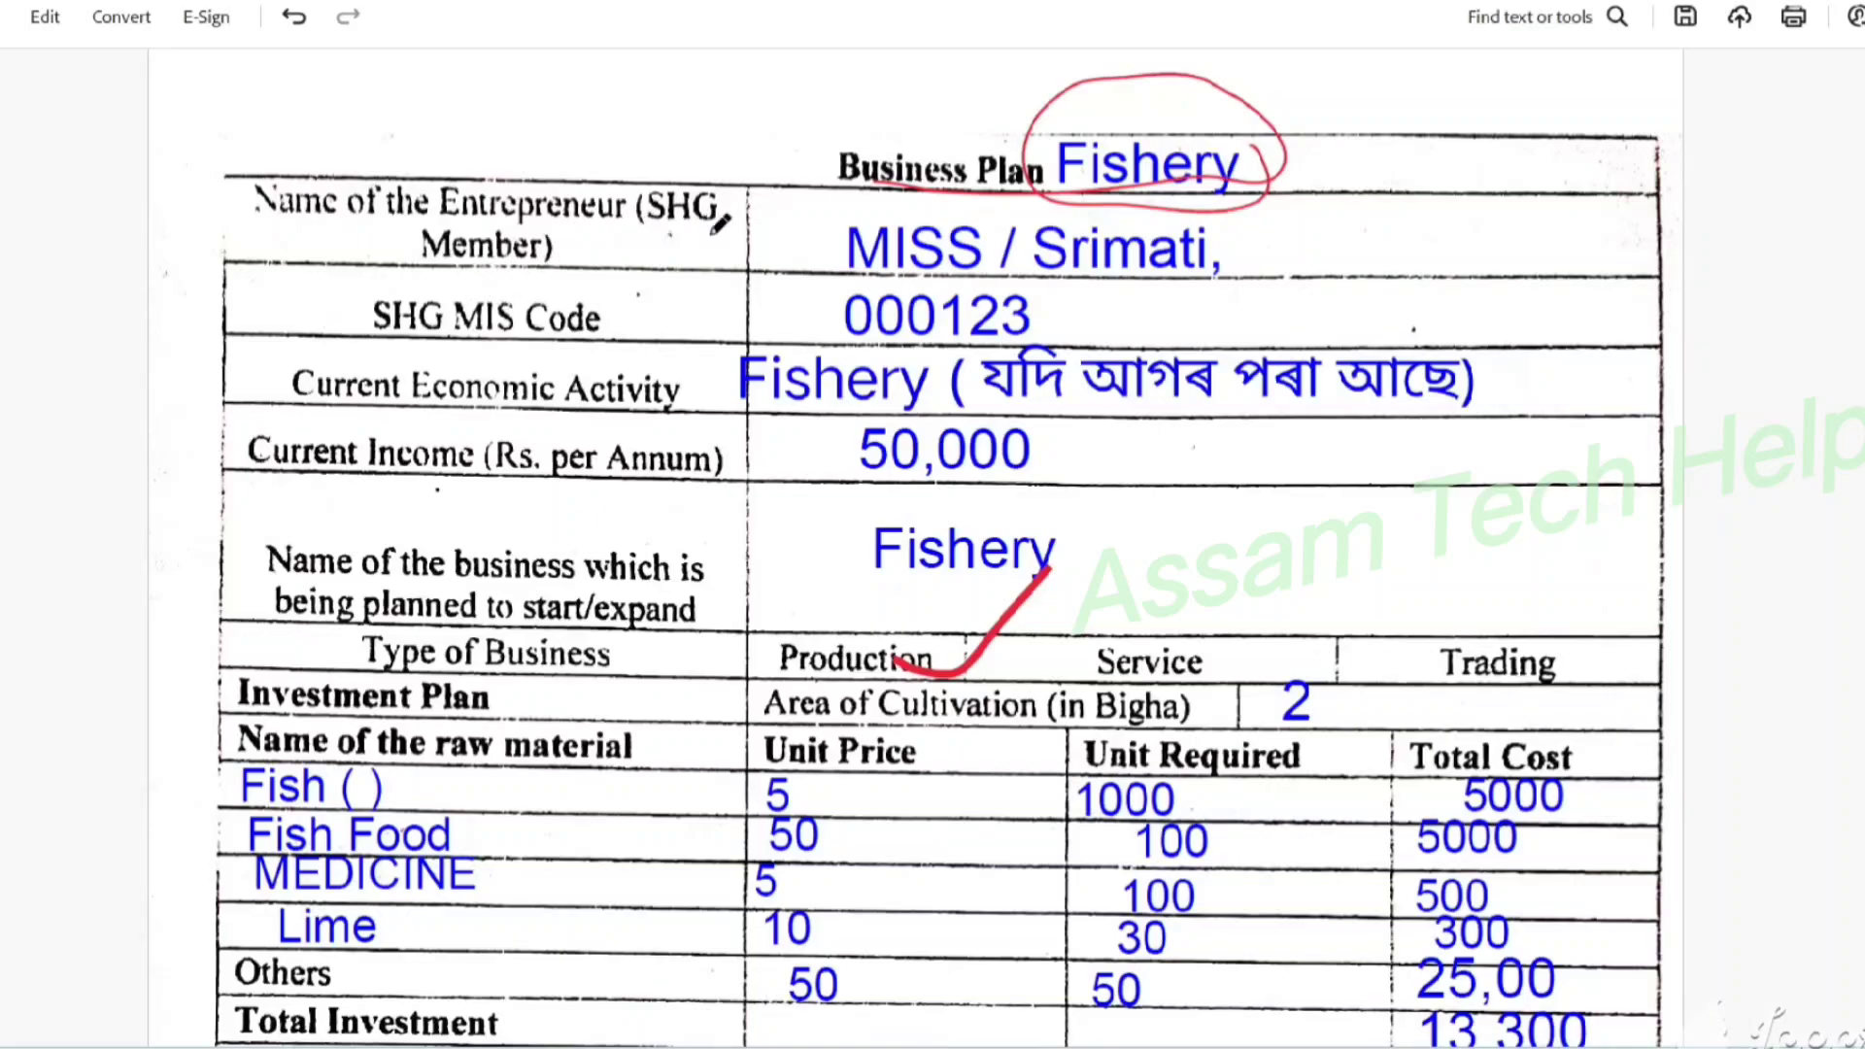
pyautogui.moveTo(1232, 236); pyautogui.dragTo(1425, 228)
pyautogui.moveTo(857, 254)
pyautogui.mouseDown()
pyautogui.moveTo(994, 265)
pyautogui.moveTo(1222, 228)
pyautogui.moveTo(961, 247)
pyautogui.mouseUp()
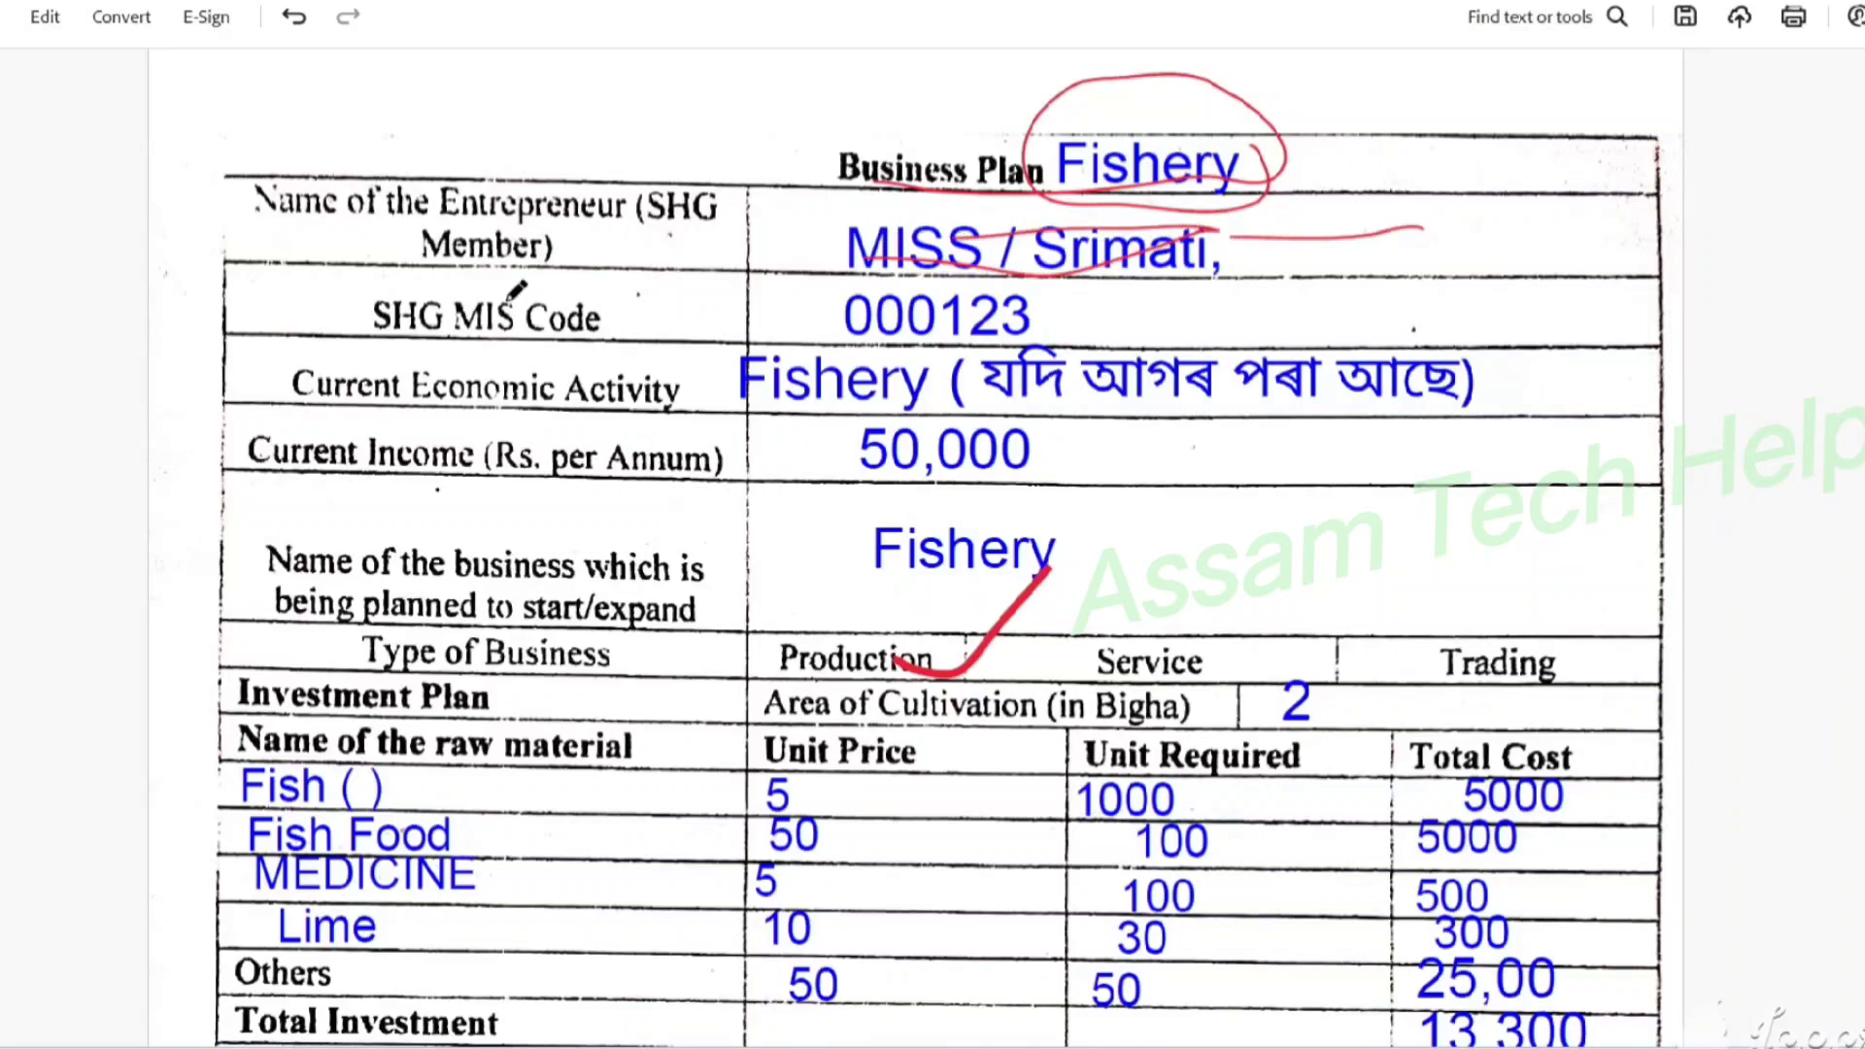
pyautogui.moveTo(370, 301)
pyautogui.mouseDown()
pyautogui.moveTo(505, 338)
pyautogui.moveTo(612, 281)
pyautogui.moveTo(433, 277)
pyautogui.moveTo(409, 299)
pyautogui.mouseUp()
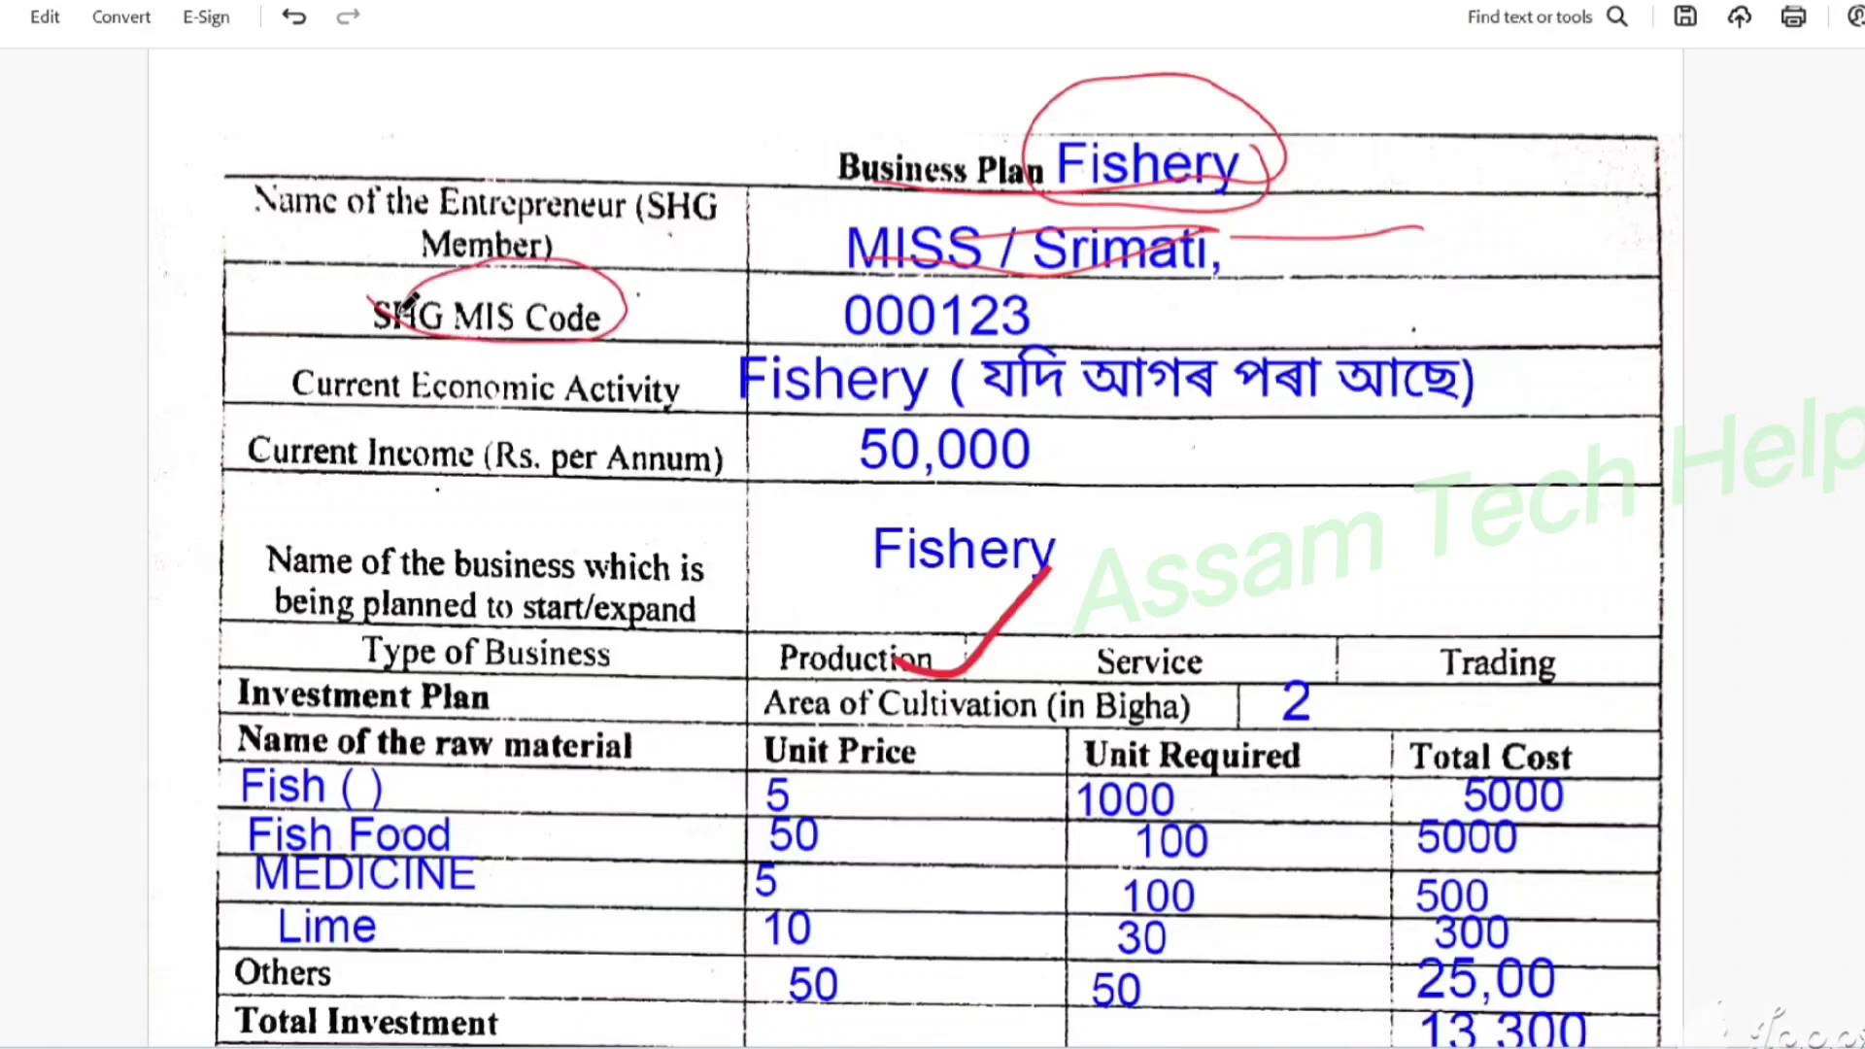
pyautogui.moveTo(847, 329); pyautogui.dragTo(1018, 326)
# Mark the current economic activity and current income entries with freehand red strokes, and undo all the new strokes
pyautogui.moveTo(884, 387); pyautogui.dragTo(1202, 379)
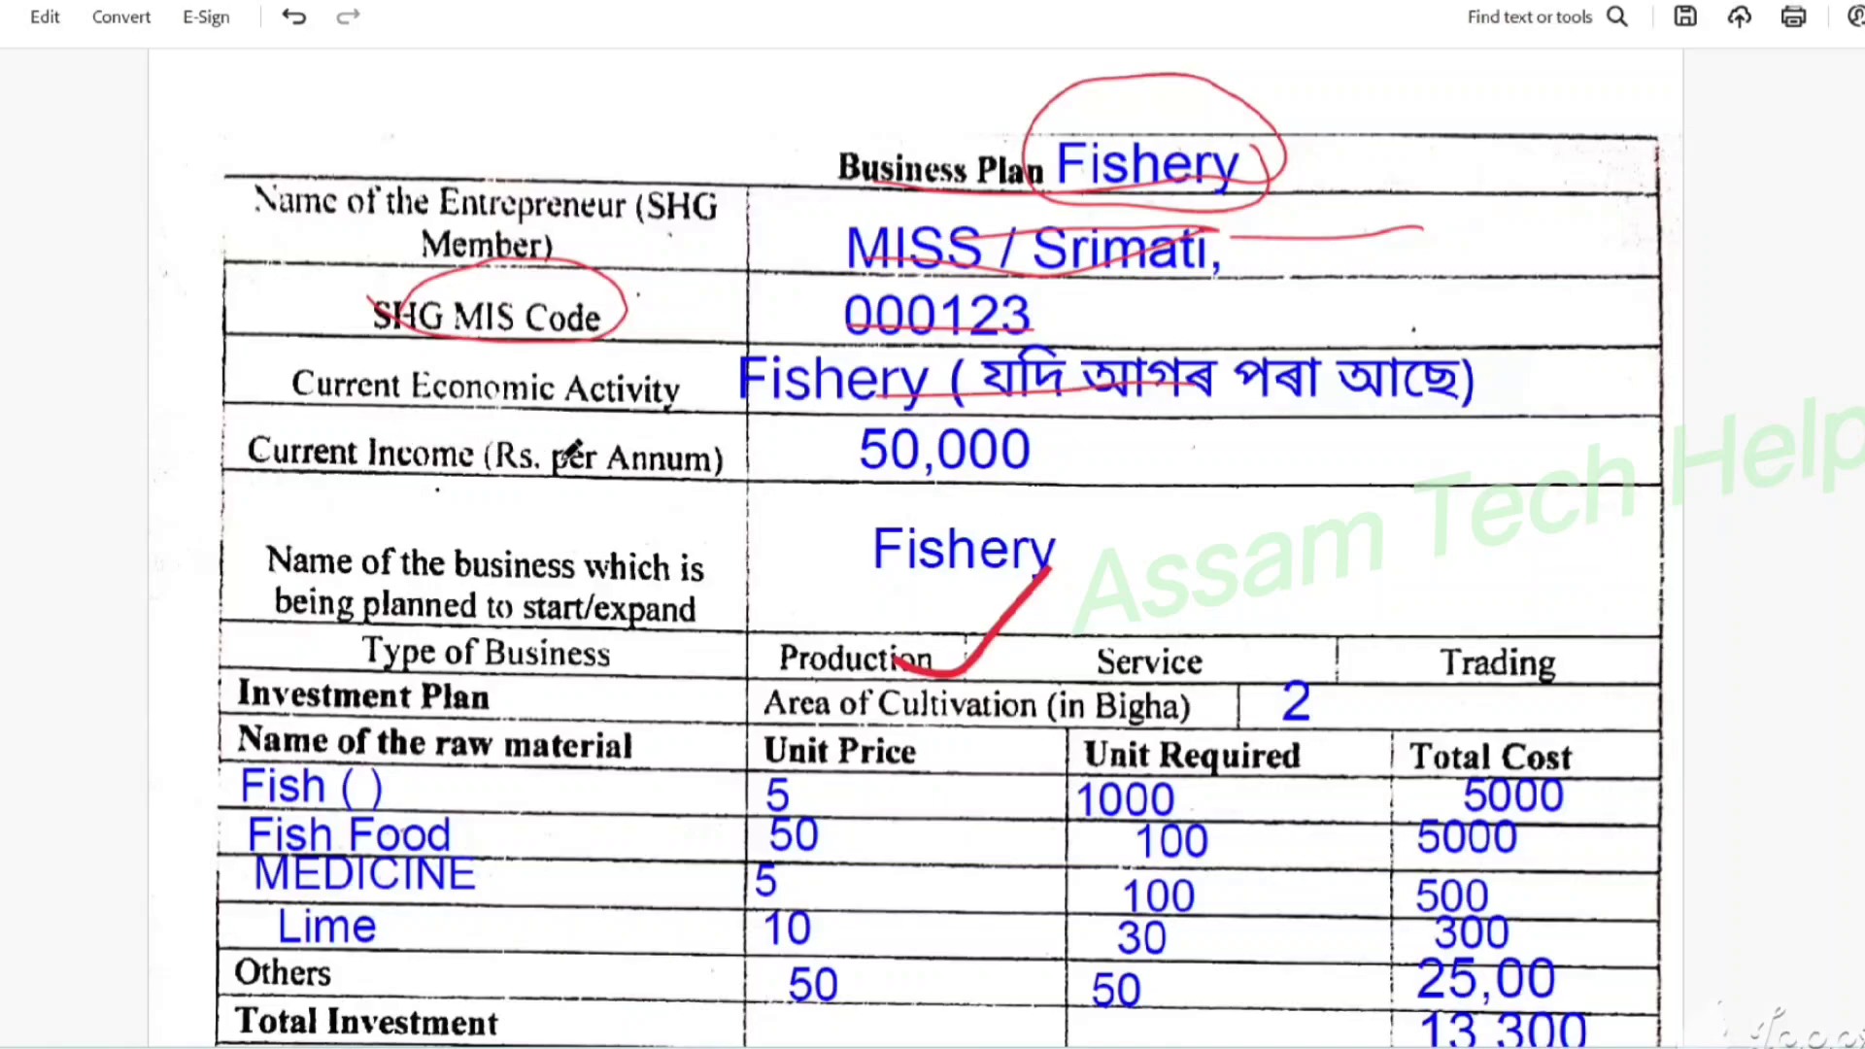
pyautogui.moveTo(835, 447)
pyautogui.mouseDown()
pyautogui.moveTo(843, 466)
pyautogui.moveTo(1064, 455)
pyautogui.moveTo(908, 416)
pyautogui.moveTo(914, 476)
pyautogui.mouseUp()
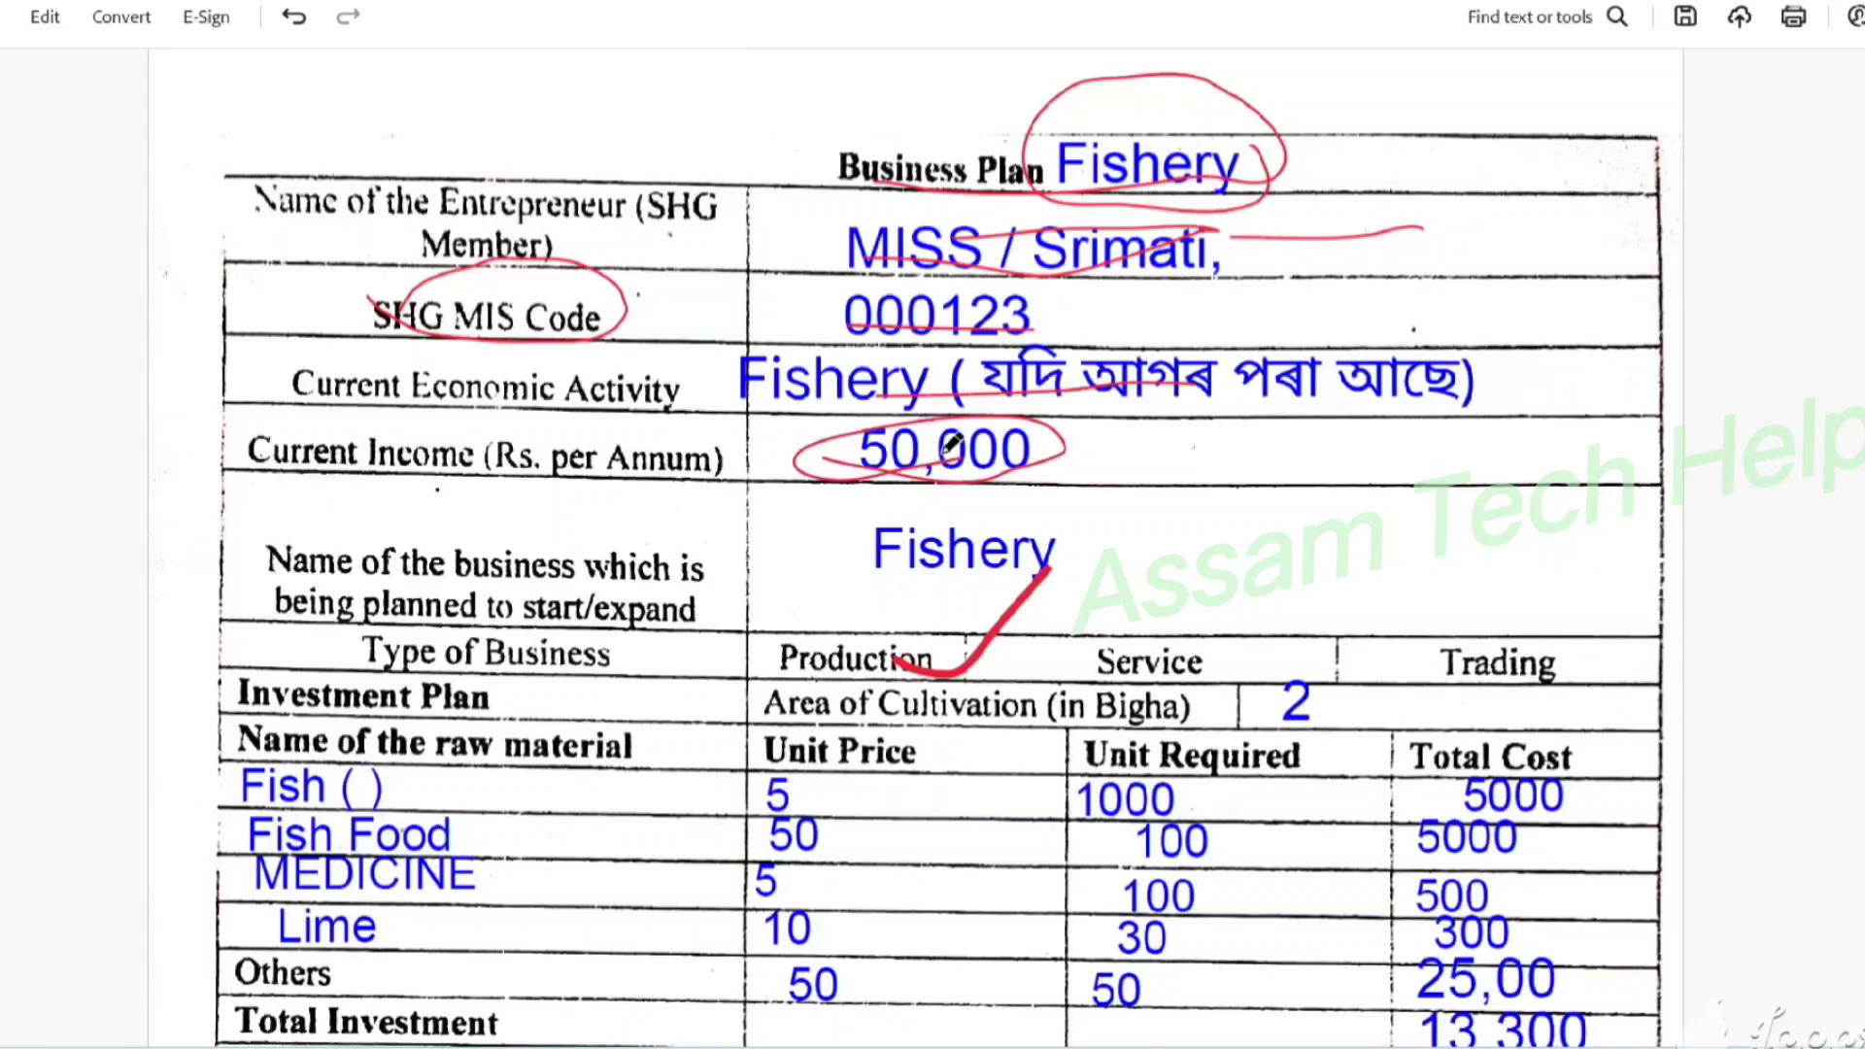
pyautogui.moveTo(947, 459); pyautogui.dragTo(1032, 445)
pyautogui.moveTo(1526, 365)
pyautogui.mouseDown()
pyautogui.moveTo(1548, 386)
pyautogui.moveTo(1436, 474)
pyautogui.moveTo(1091, 367)
pyautogui.moveTo(1168, 458)
pyautogui.moveTo(1024, 356)
pyautogui.moveTo(1160, 413)
pyautogui.moveTo(1056, 386)
pyautogui.mouseUp()
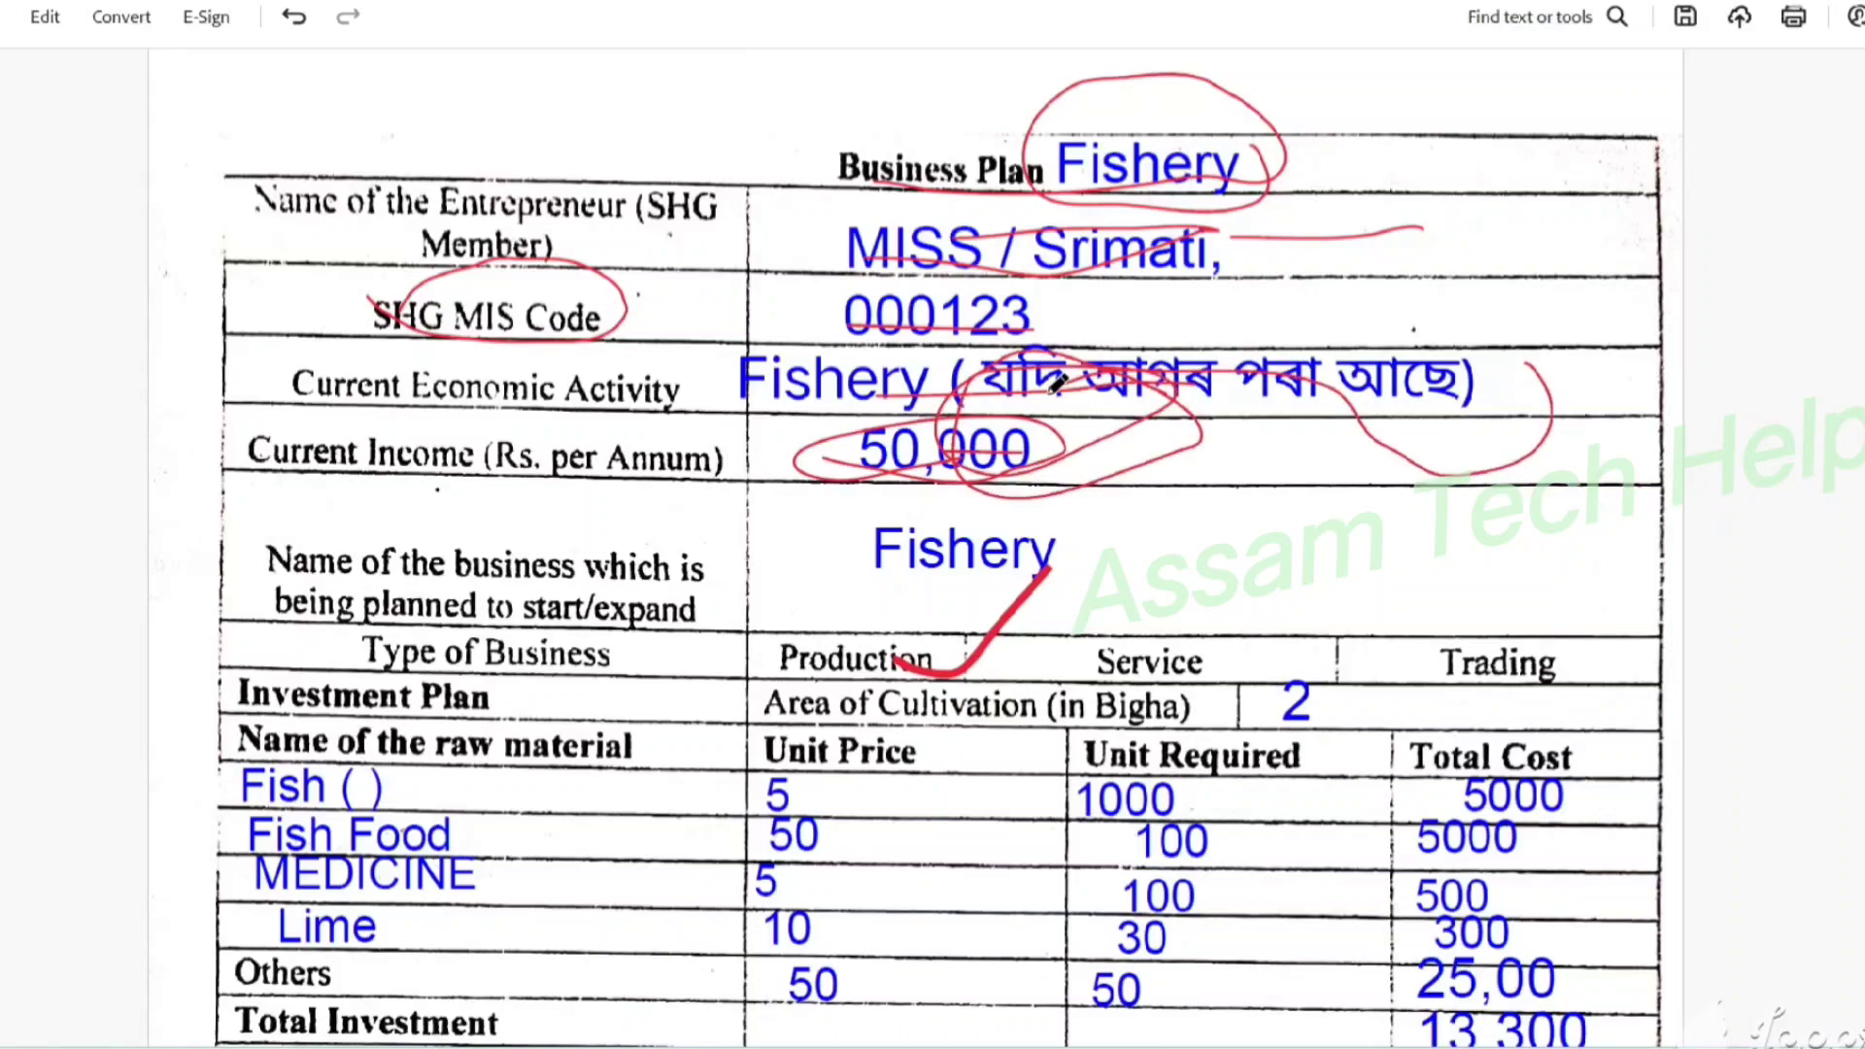
pyautogui.click(294, 17)
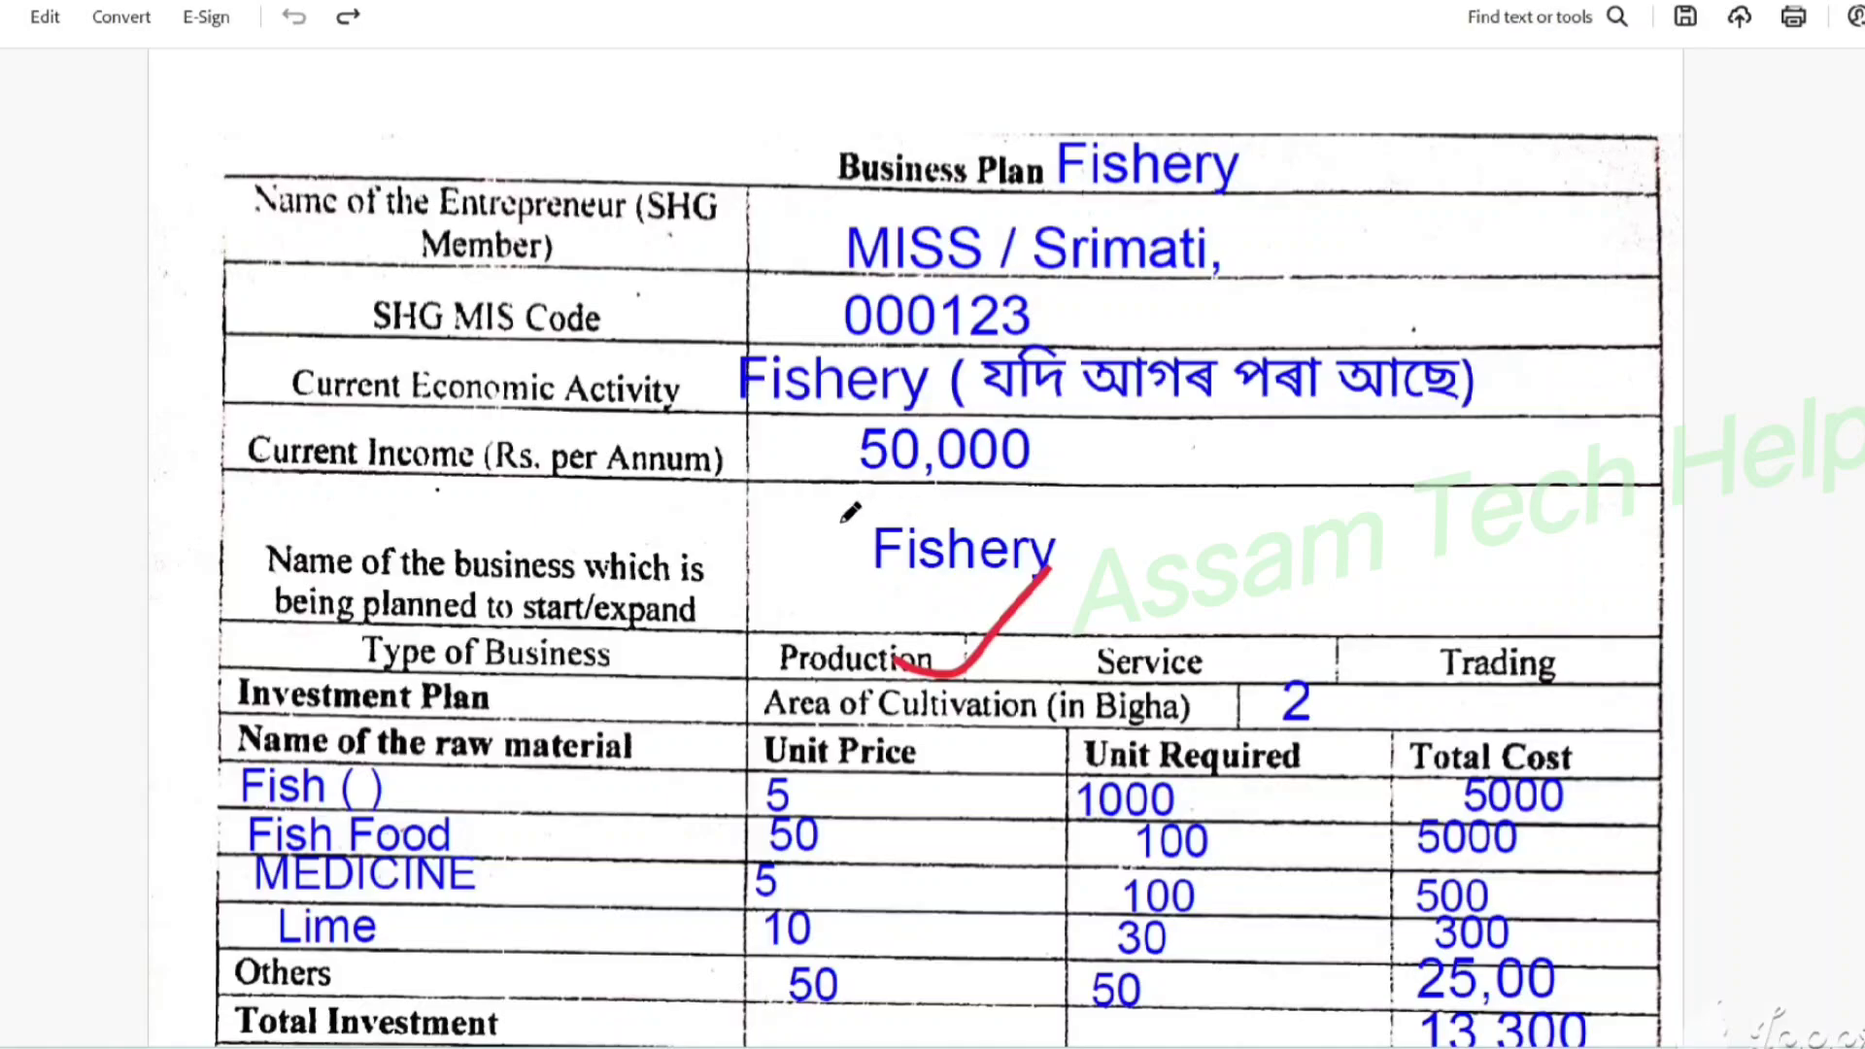
# Mark the planned business name, the Production and Trading types and the area of cultivation with freehand red strokes
pyautogui.moveTo(843, 520)
pyautogui.mouseDown()
pyautogui.moveTo(1102, 533)
pyautogui.moveTo(898, 598)
pyautogui.moveTo(861, 514)
pyautogui.mouseUp()
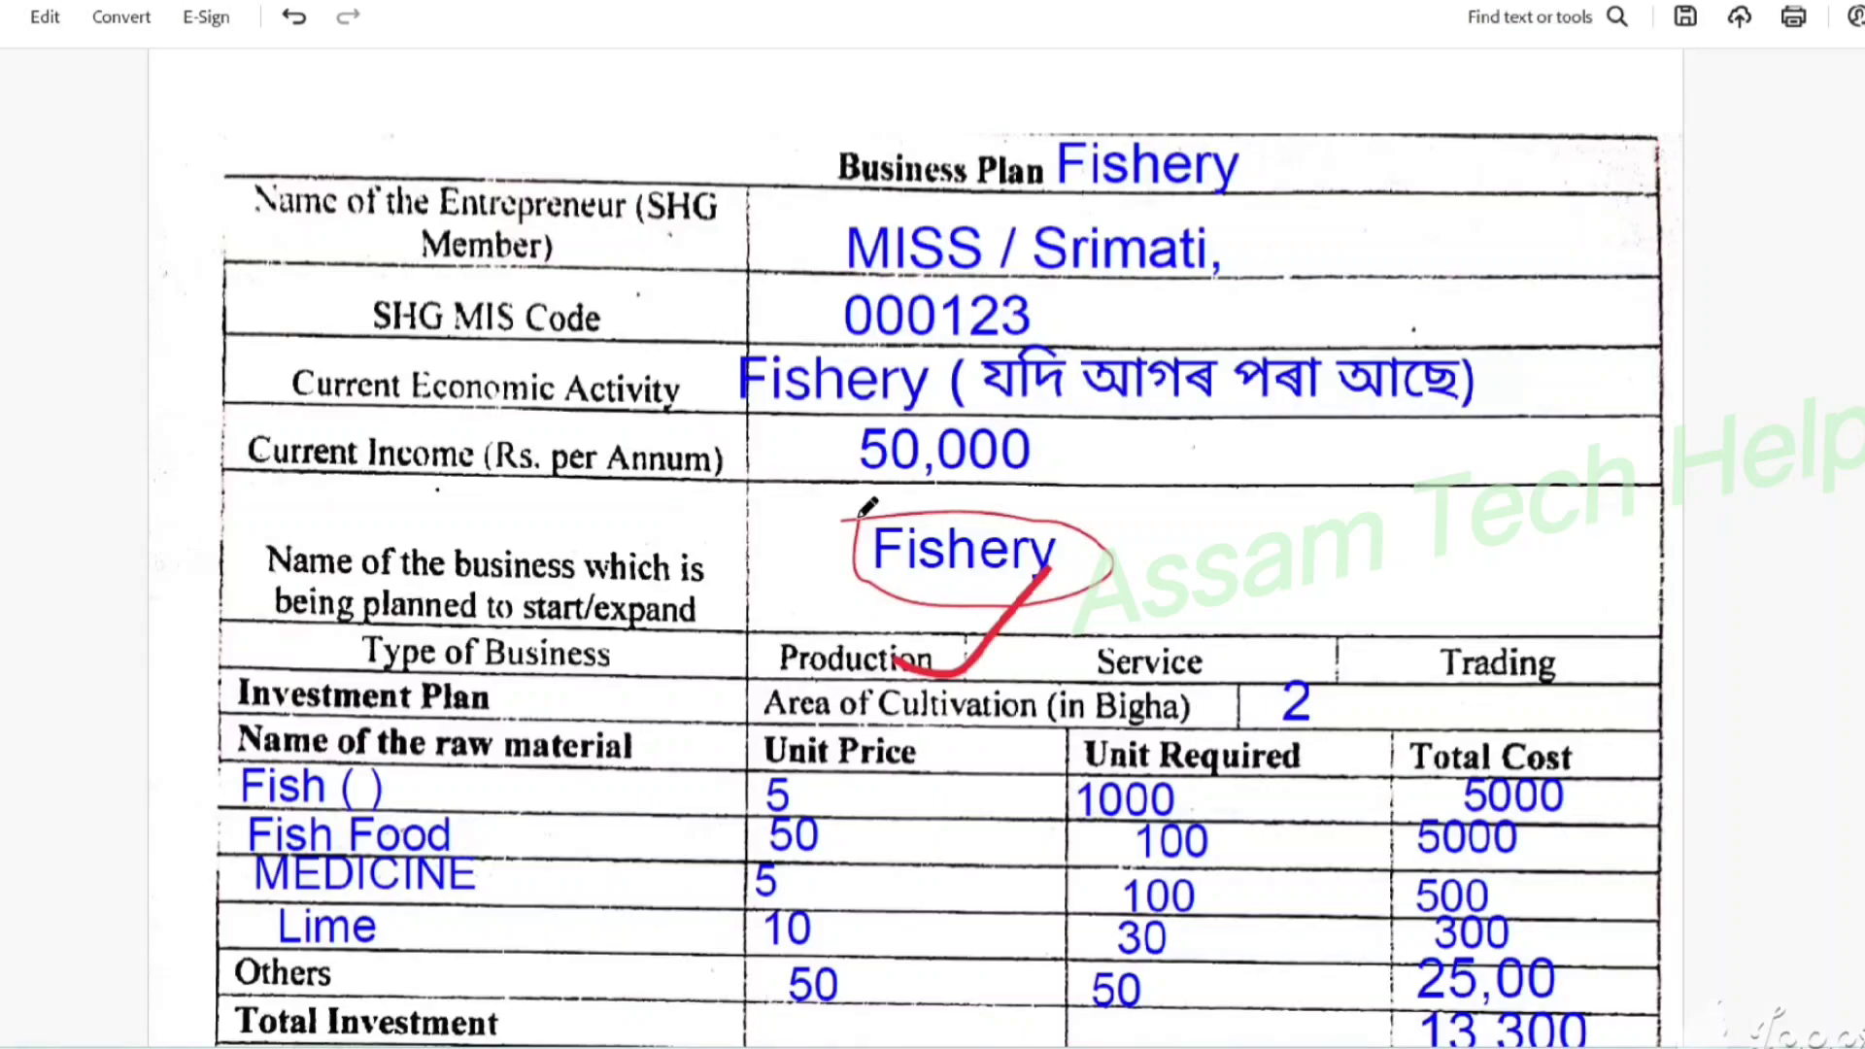
pyautogui.moveTo(1082, 561)
pyautogui.mouseDown()
pyautogui.moveTo(1271, 546)
pyautogui.moveTo(1202, 584)
pyautogui.mouseUp()
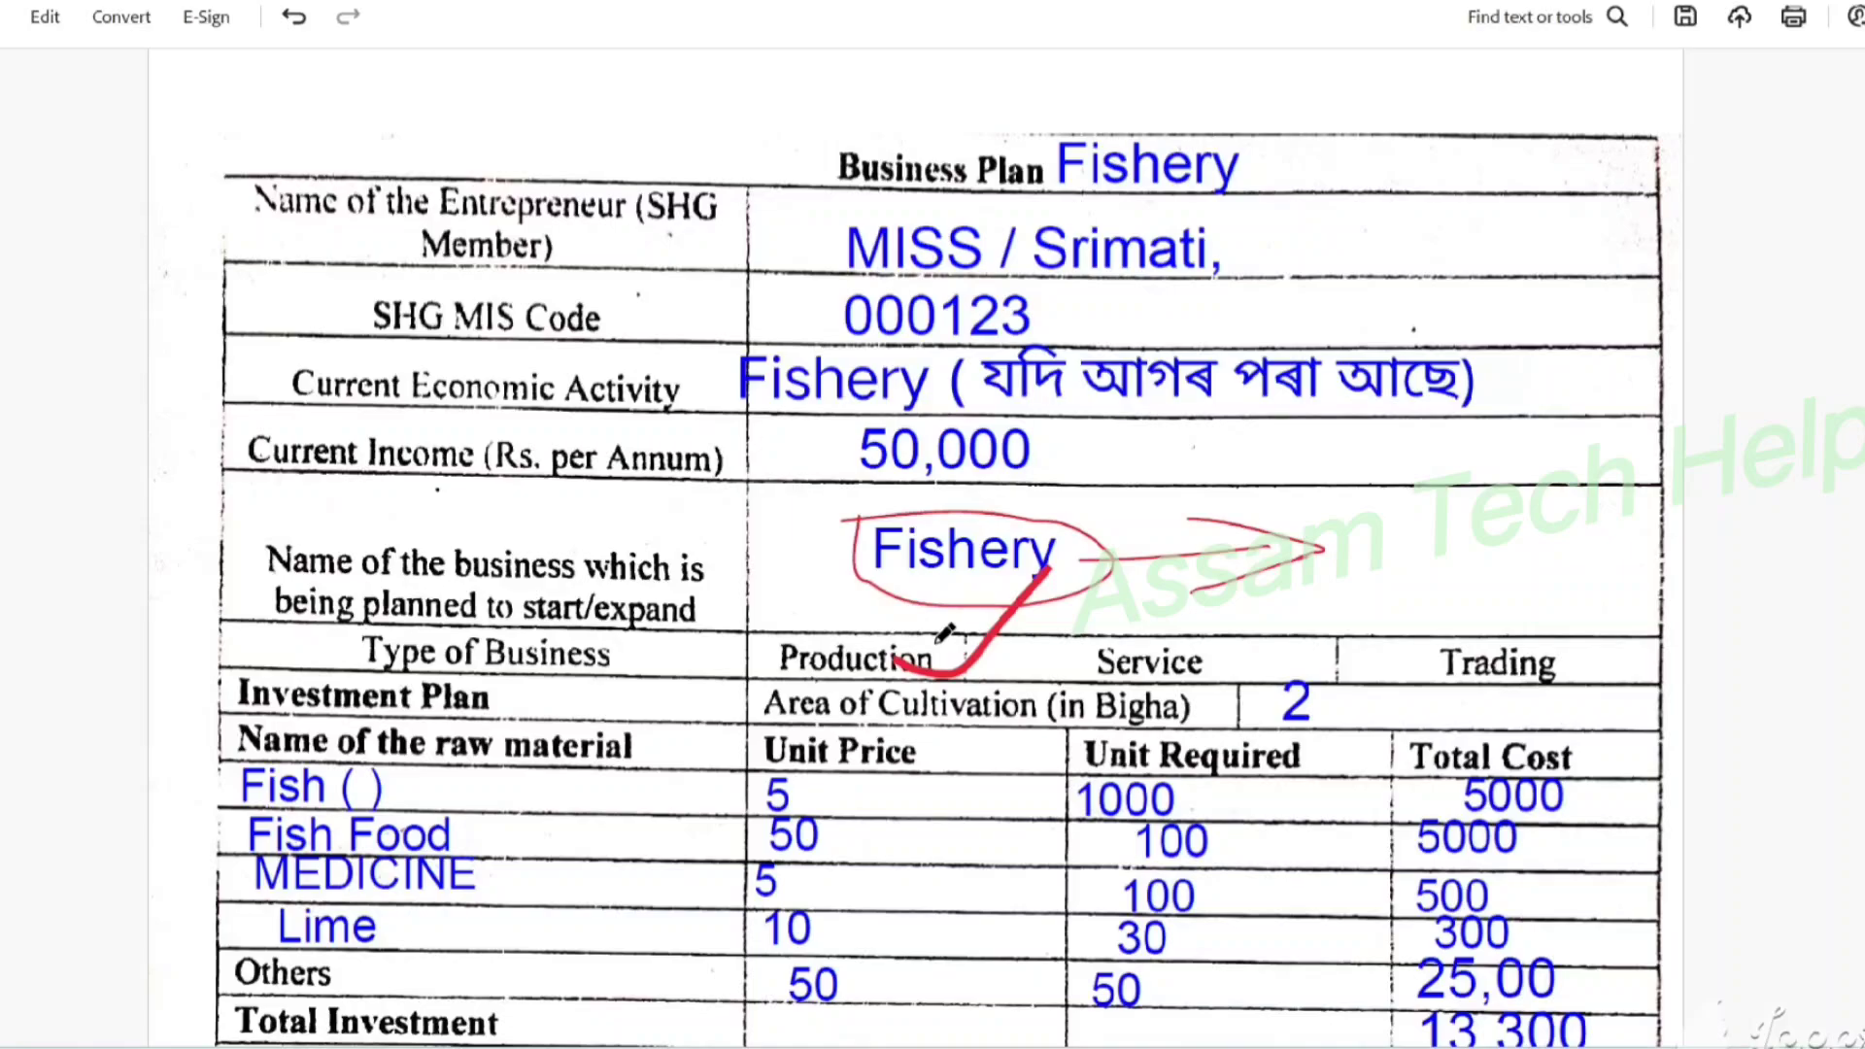
pyautogui.moveTo(941, 642)
pyautogui.mouseDown()
pyautogui.moveTo(960, 664)
pyautogui.moveTo(974, 632)
pyautogui.moveTo(957, 632)
pyautogui.moveTo(1008, 612)
pyautogui.mouseUp()
pyautogui.moveTo(1510, 661)
pyautogui.mouseDown()
pyautogui.moveTo(1603, 616)
pyautogui.moveTo(1598, 651)
pyautogui.moveTo(1652, 625)
pyautogui.mouseUp()
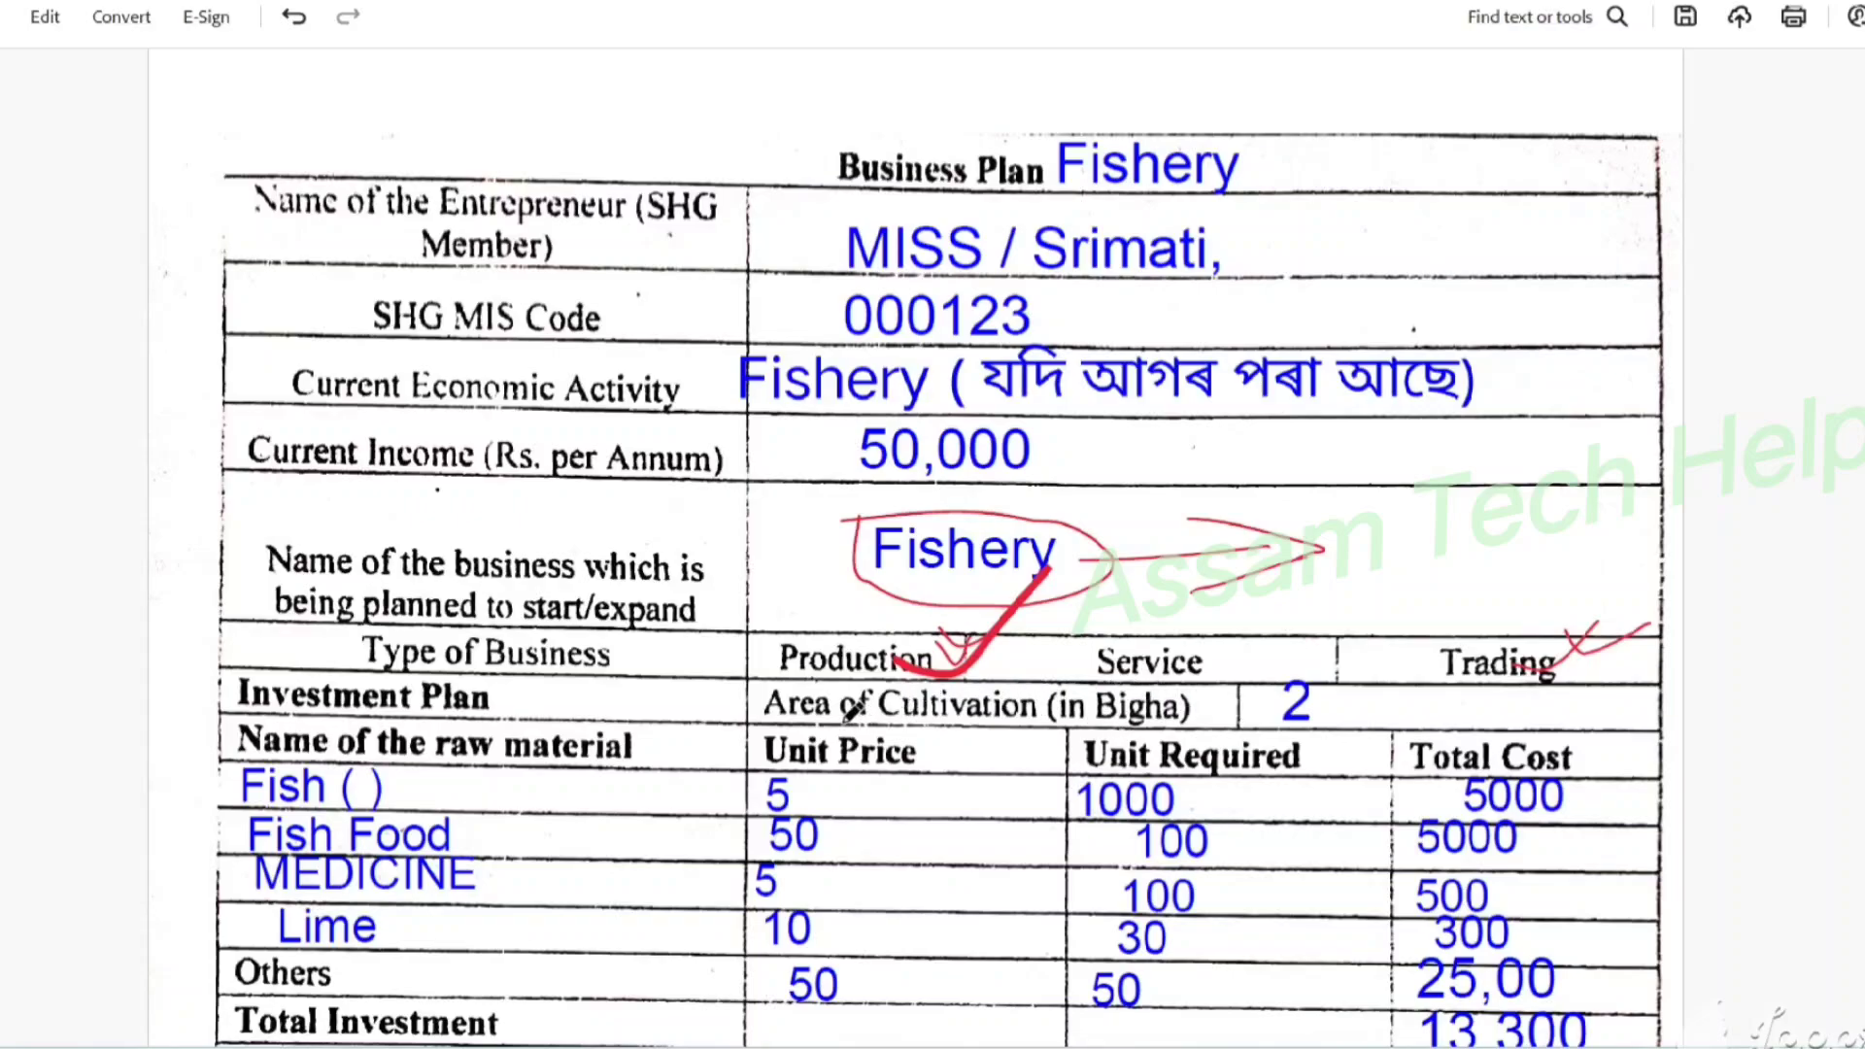
pyautogui.moveTo(841, 724); pyautogui.dragTo(1118, 710)
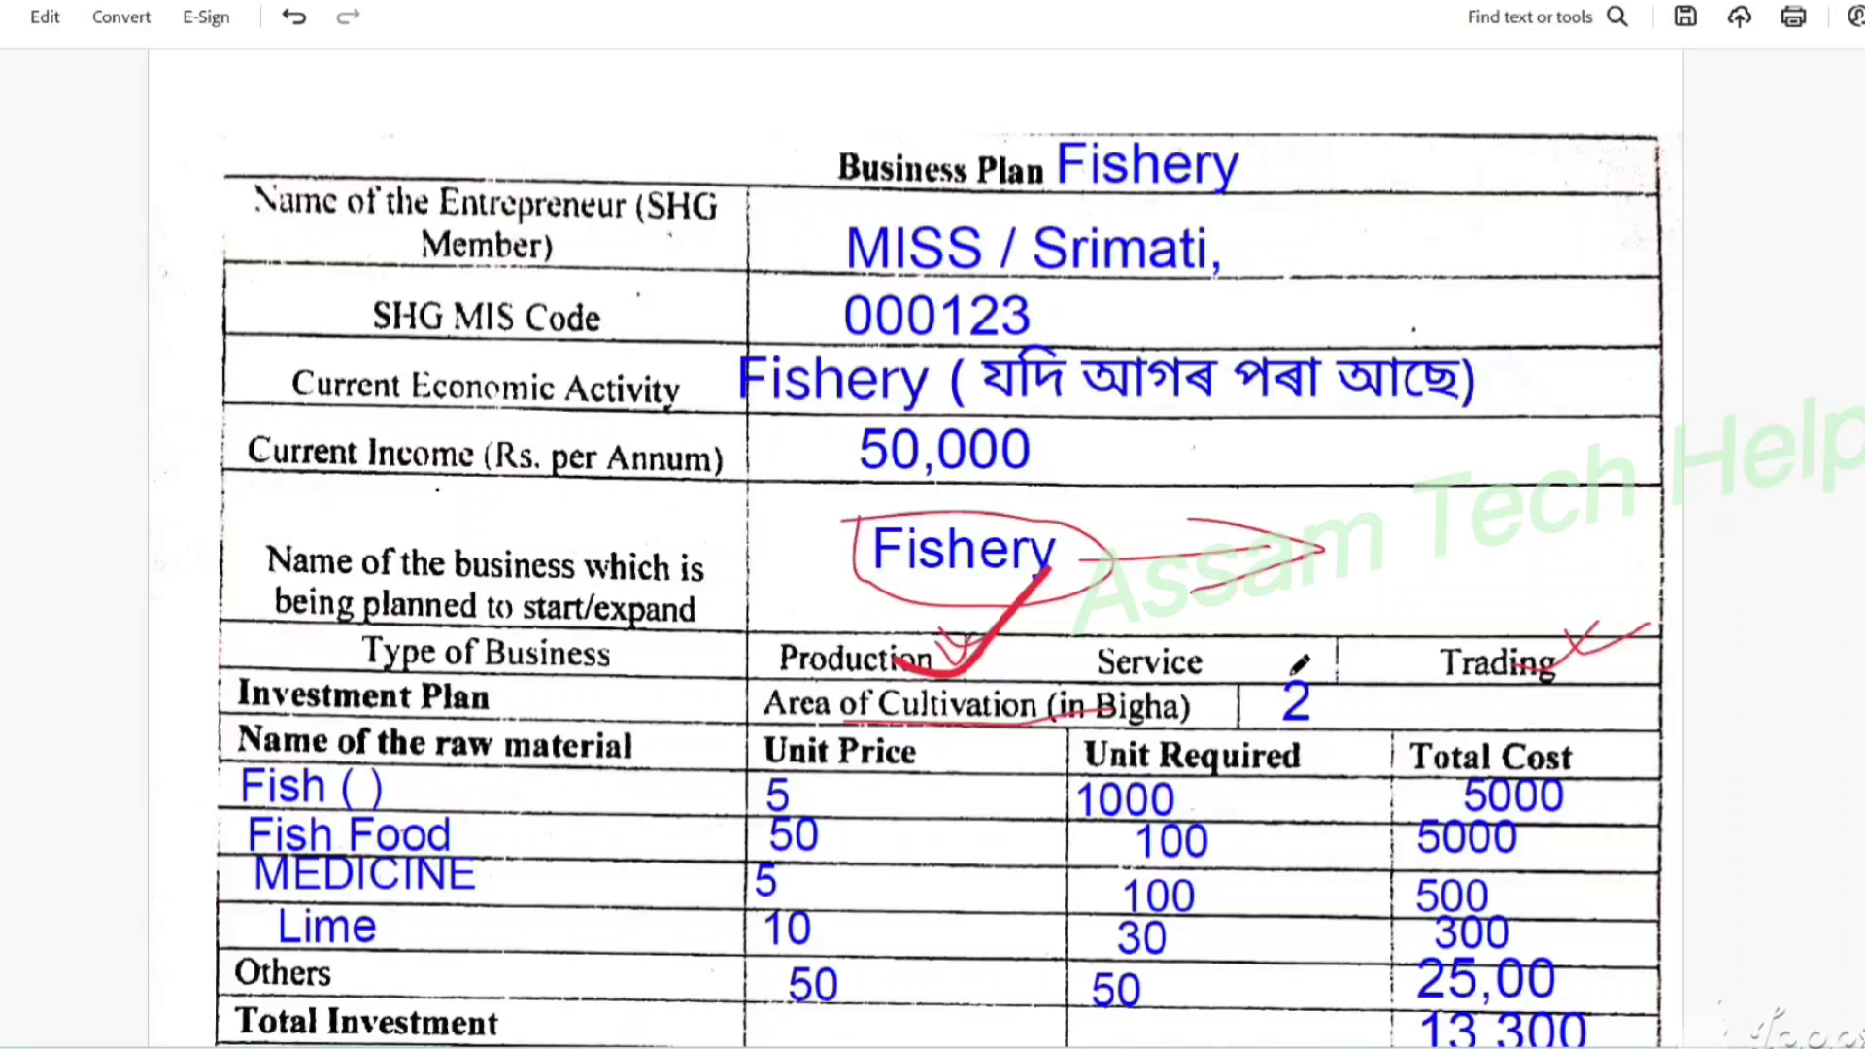
pyautogui.moveTo(1290, 672)
pyautogui.mouseDown()
pyautogui.moveTo(1263, 698)
pyautogui.moveTo(1421, 630)
pyautogui.moveTo(1312, 641)
pyautogui.moveTo(1284, 677)
pyautogui.mouseUp()
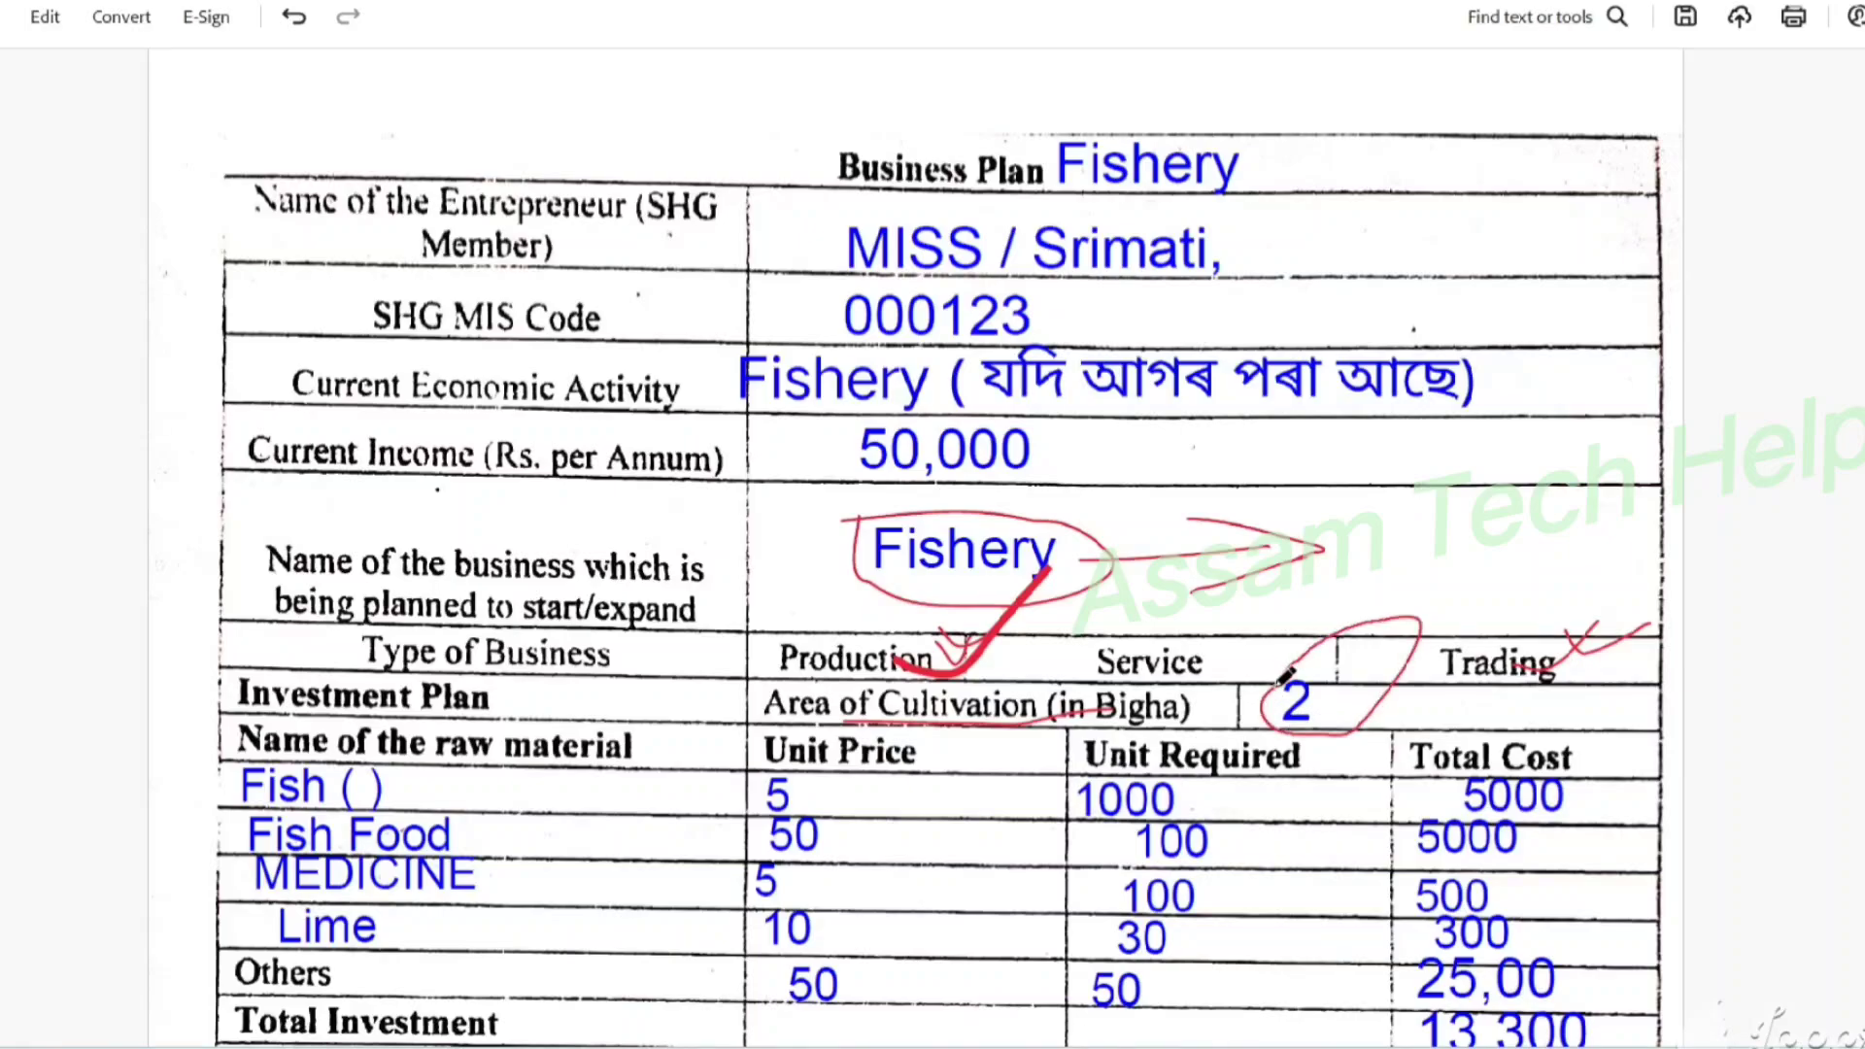
# Examine the Fish row of the fishery investment plan across unit price, units required and total cost
pyautogui.scroll(-3, 347, 345)
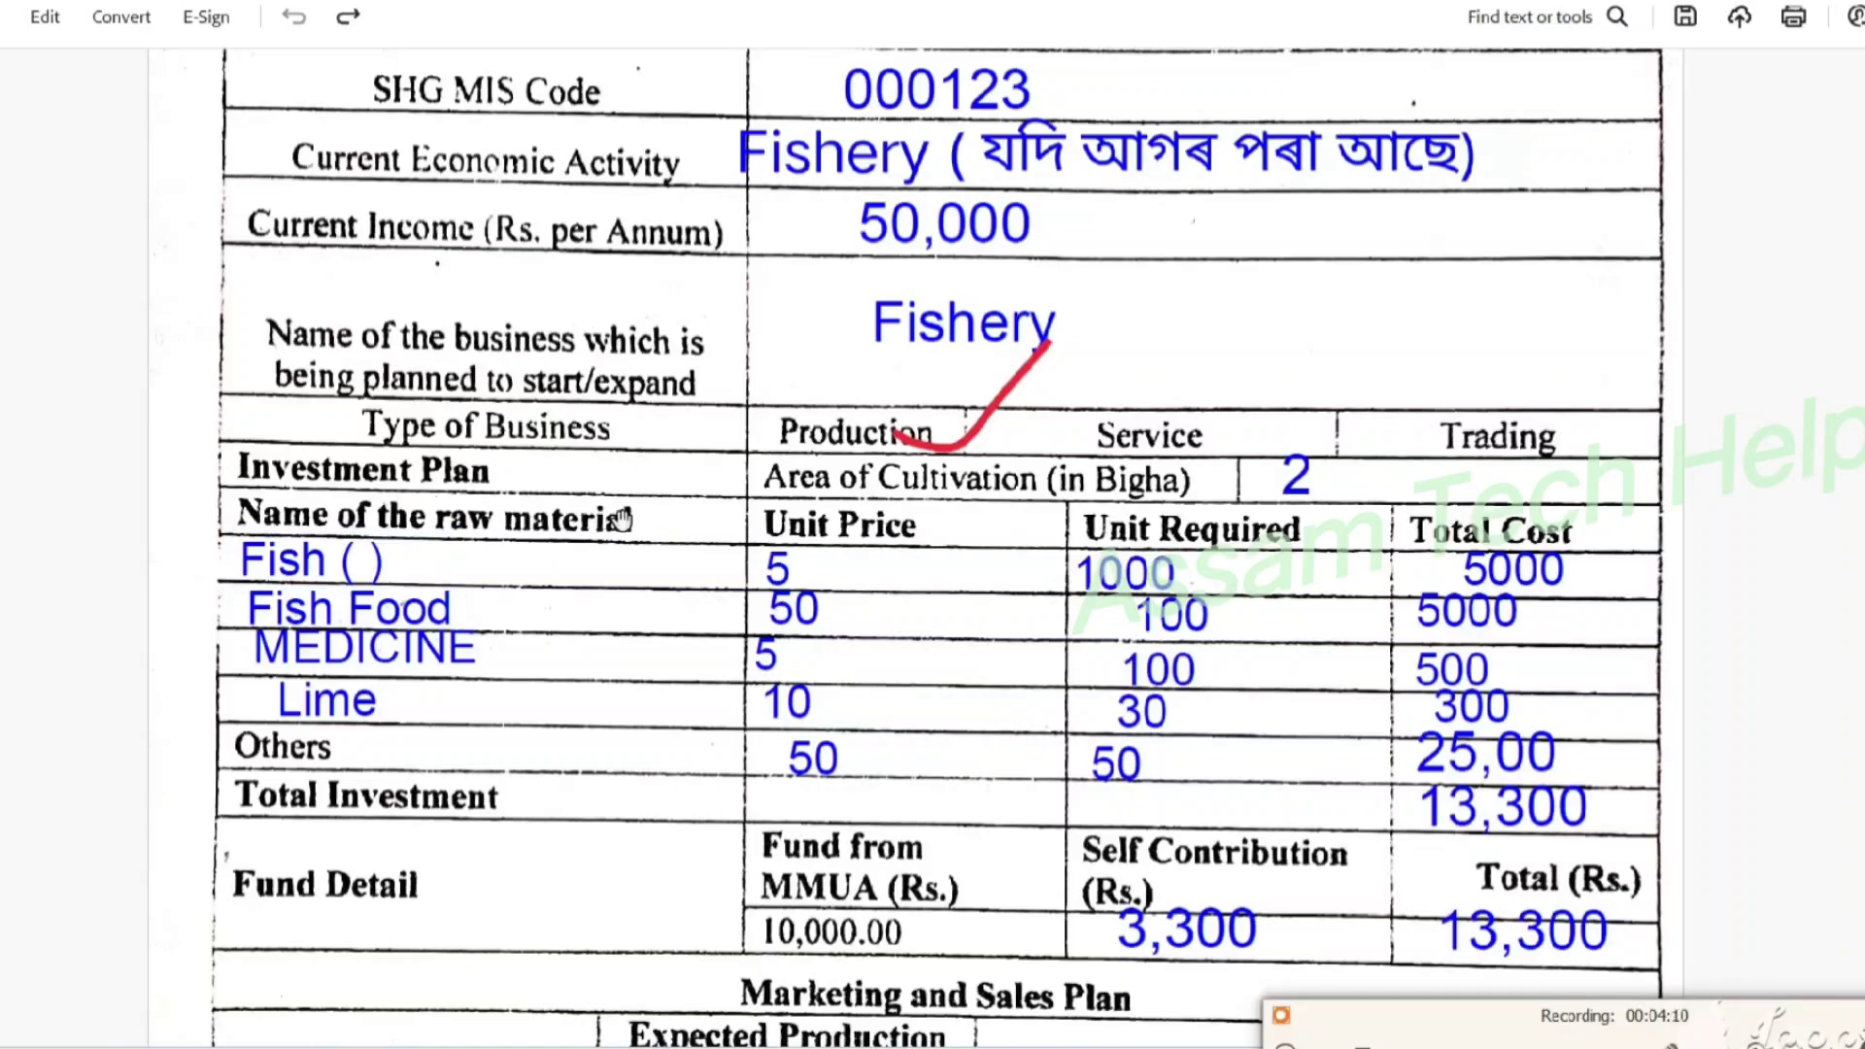
pyautogui.click(389, 560)
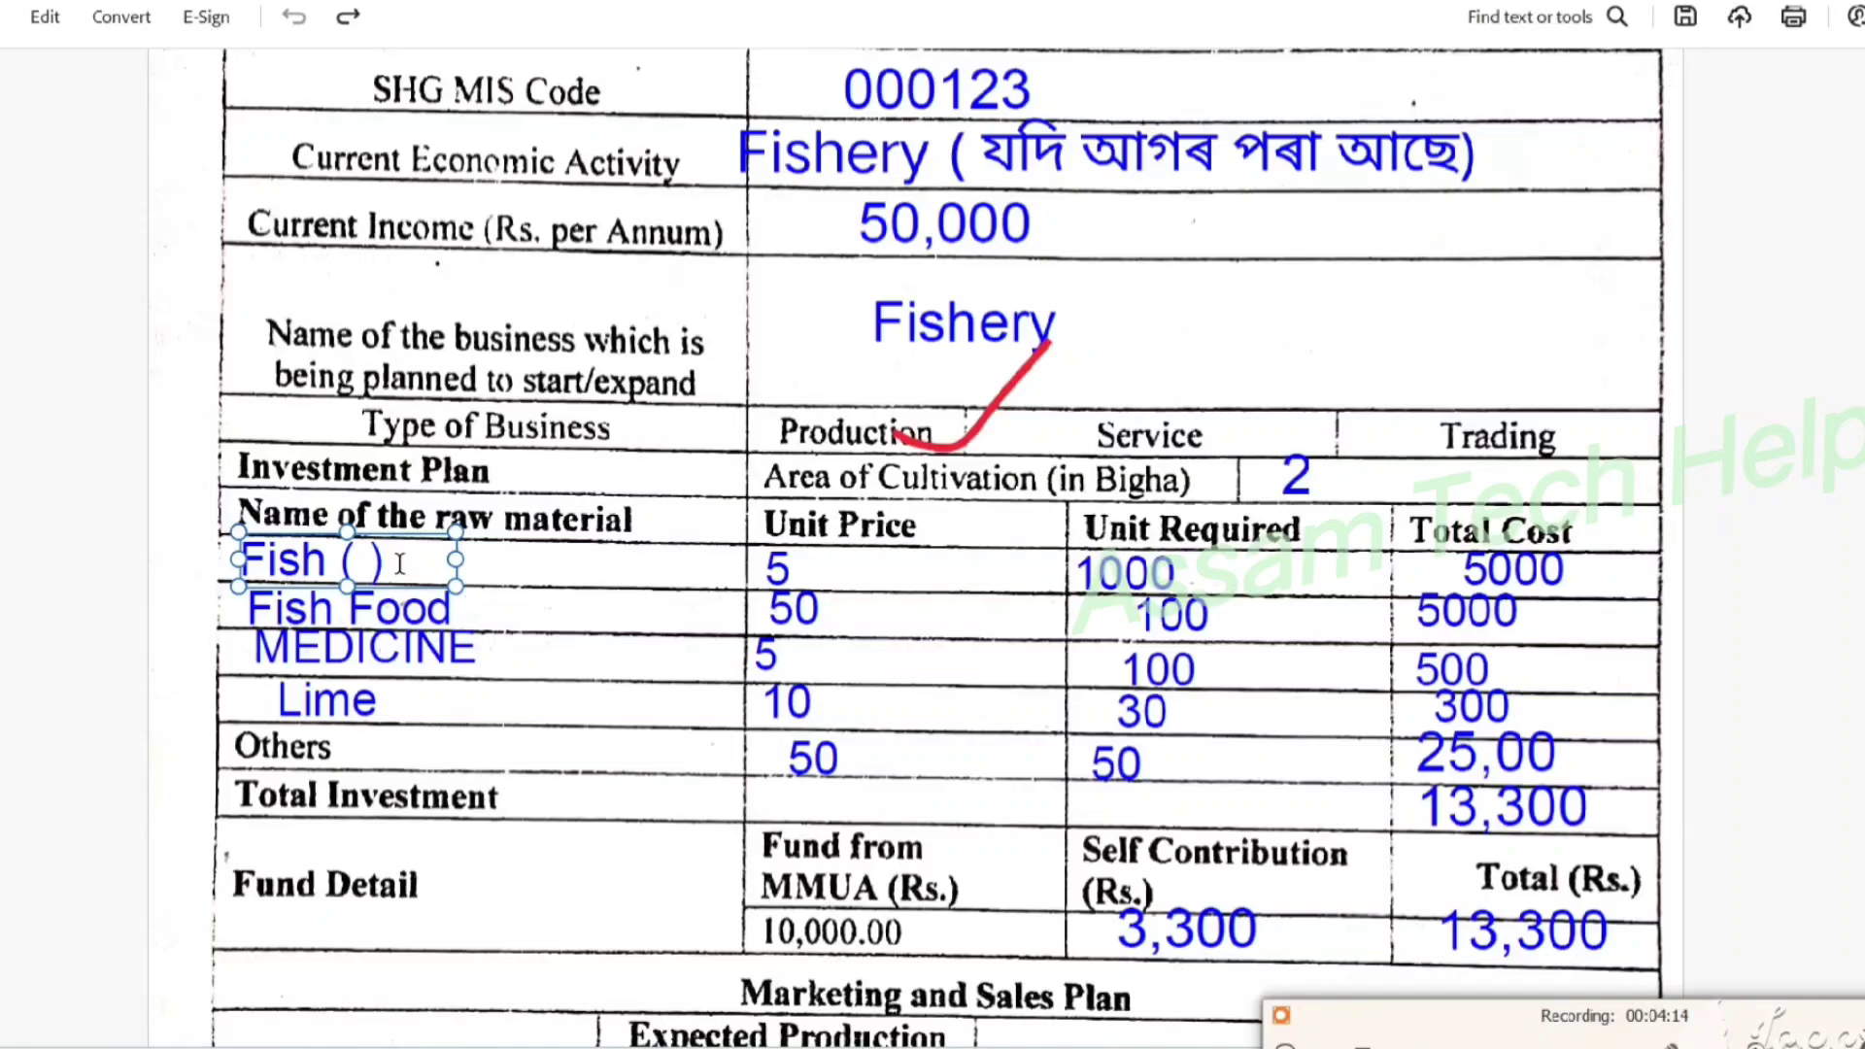
pyautogui.click(810, 551)
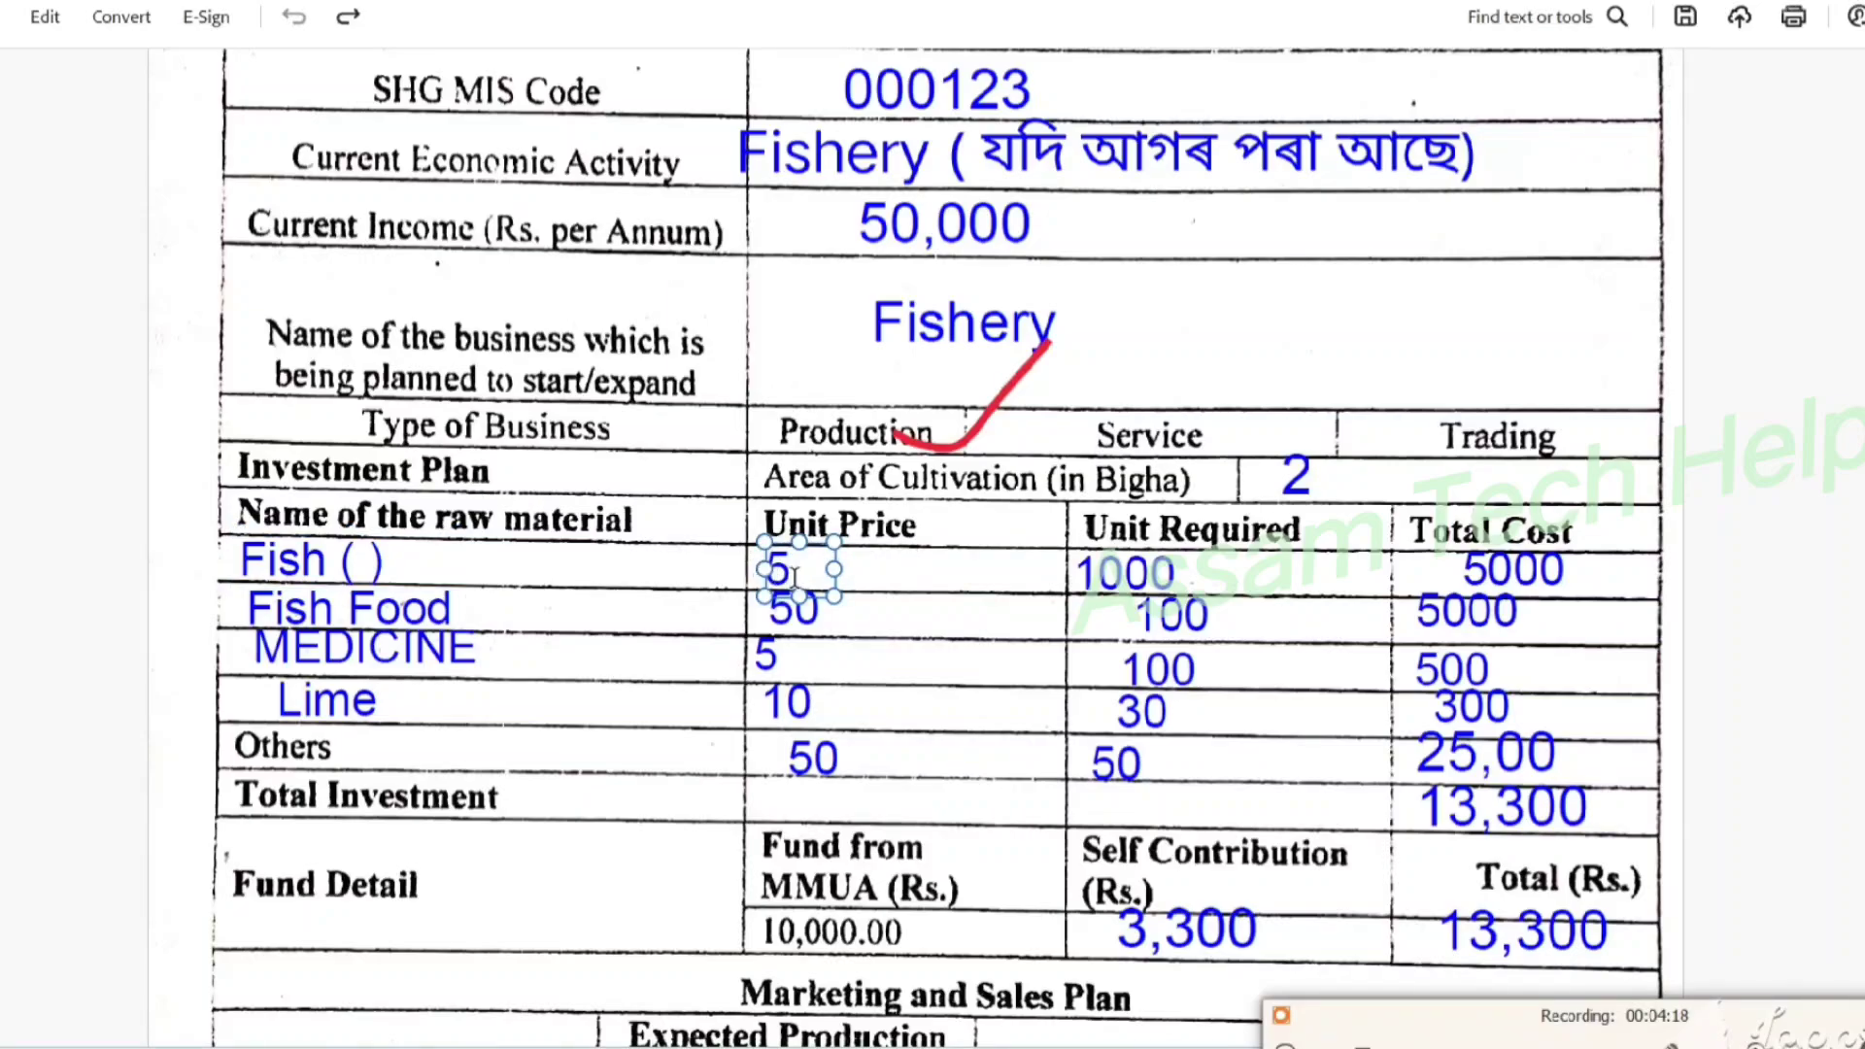
pyautogui.click(862, 569)
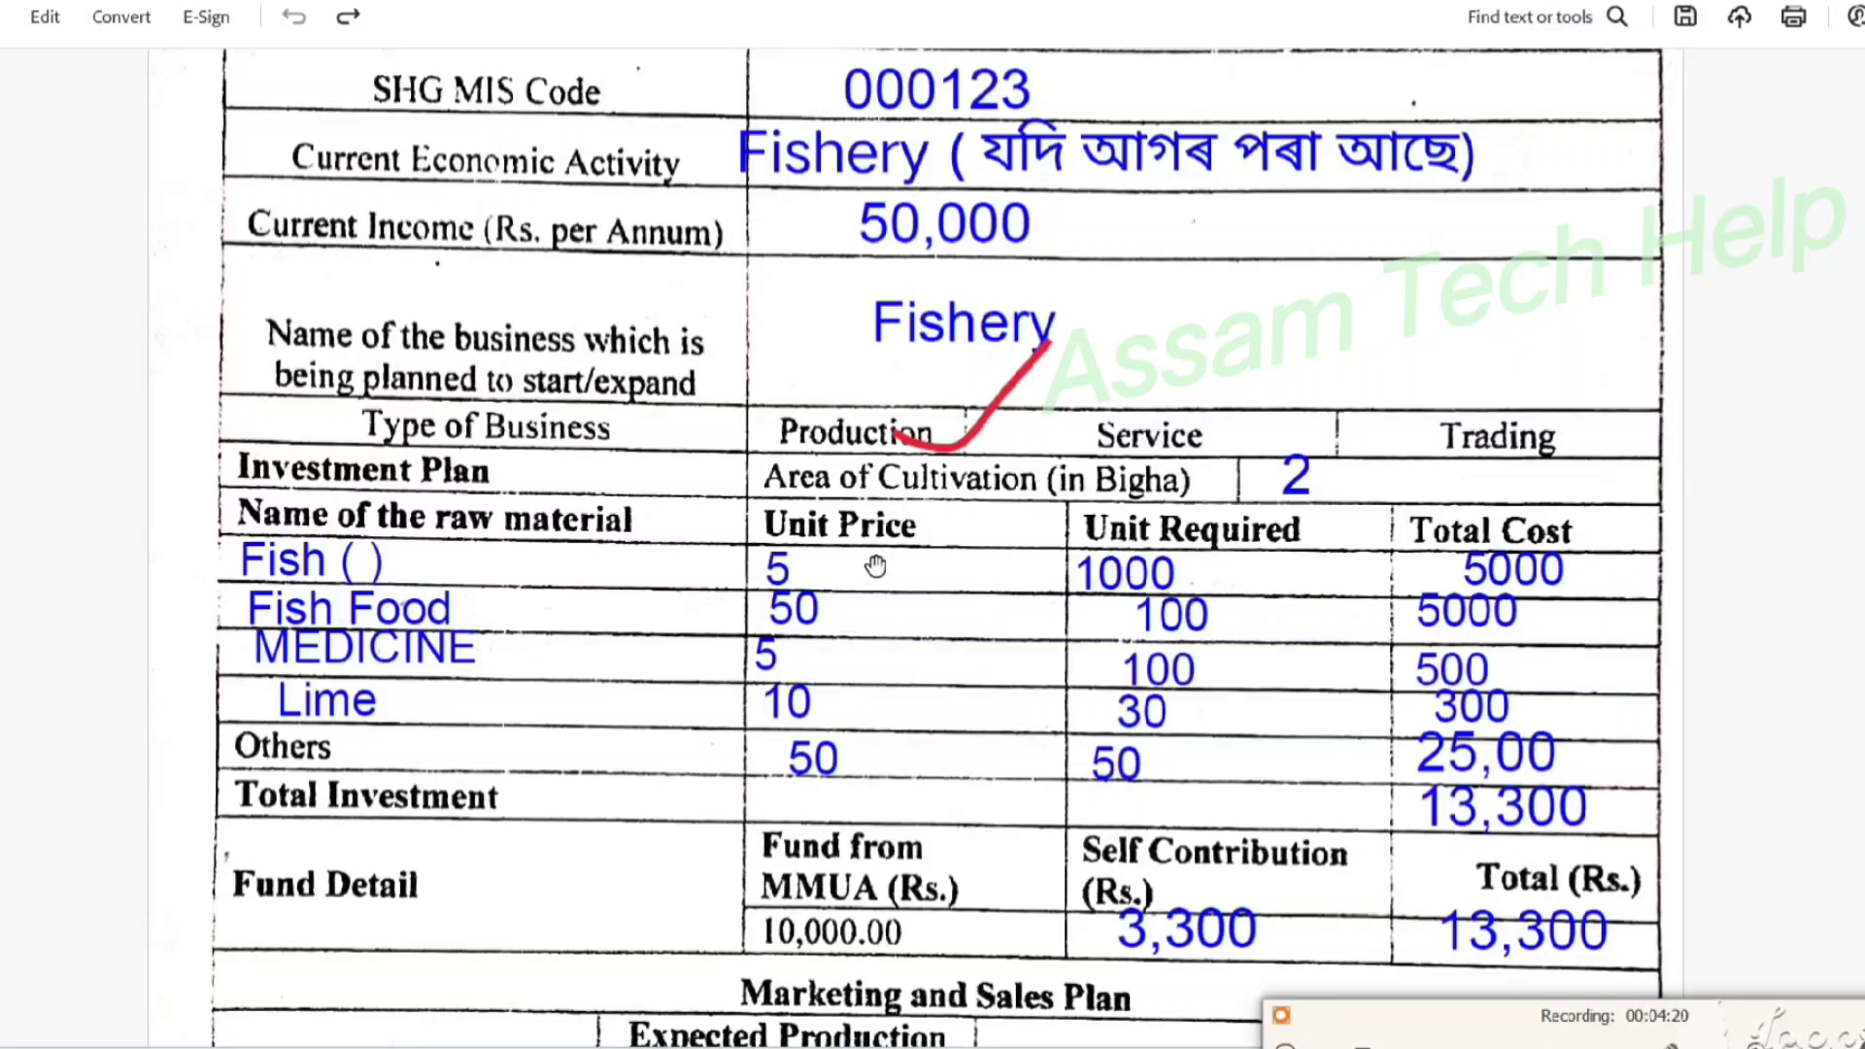
pyautogui.click(1170, 552)
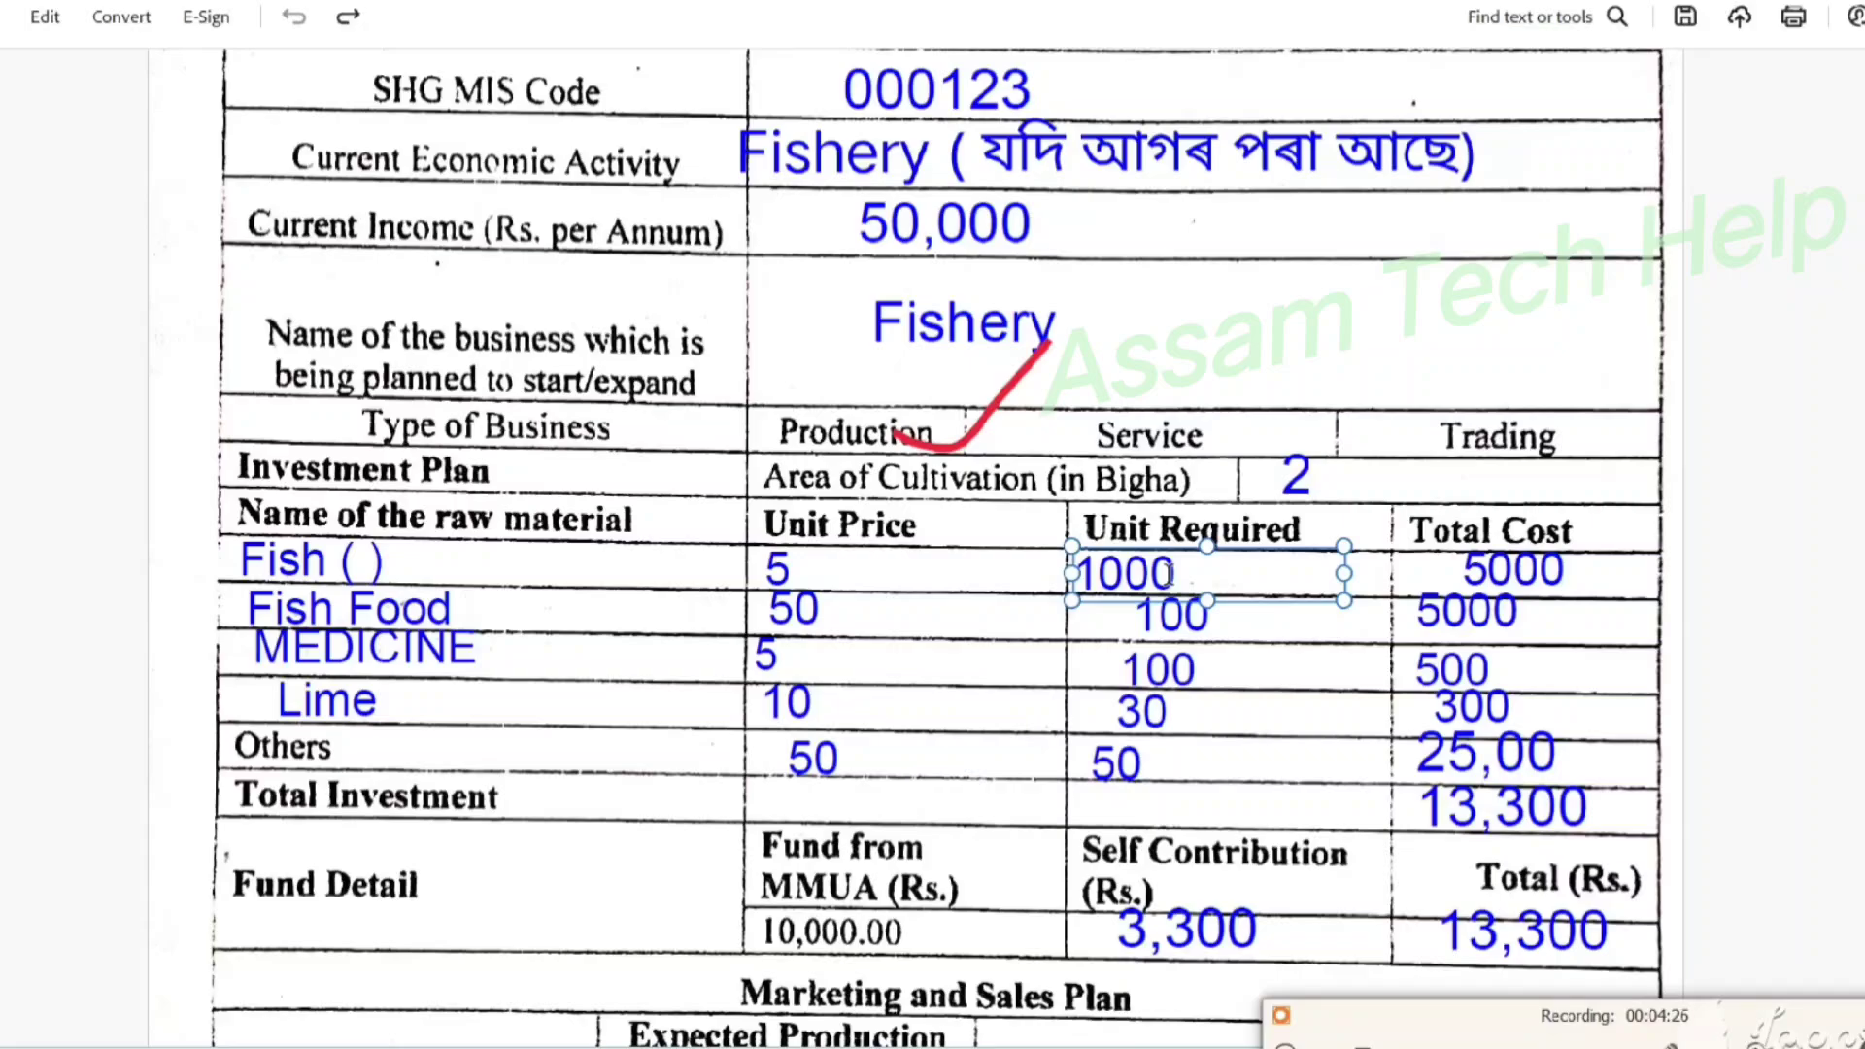
pyautogui.click(968, 567)
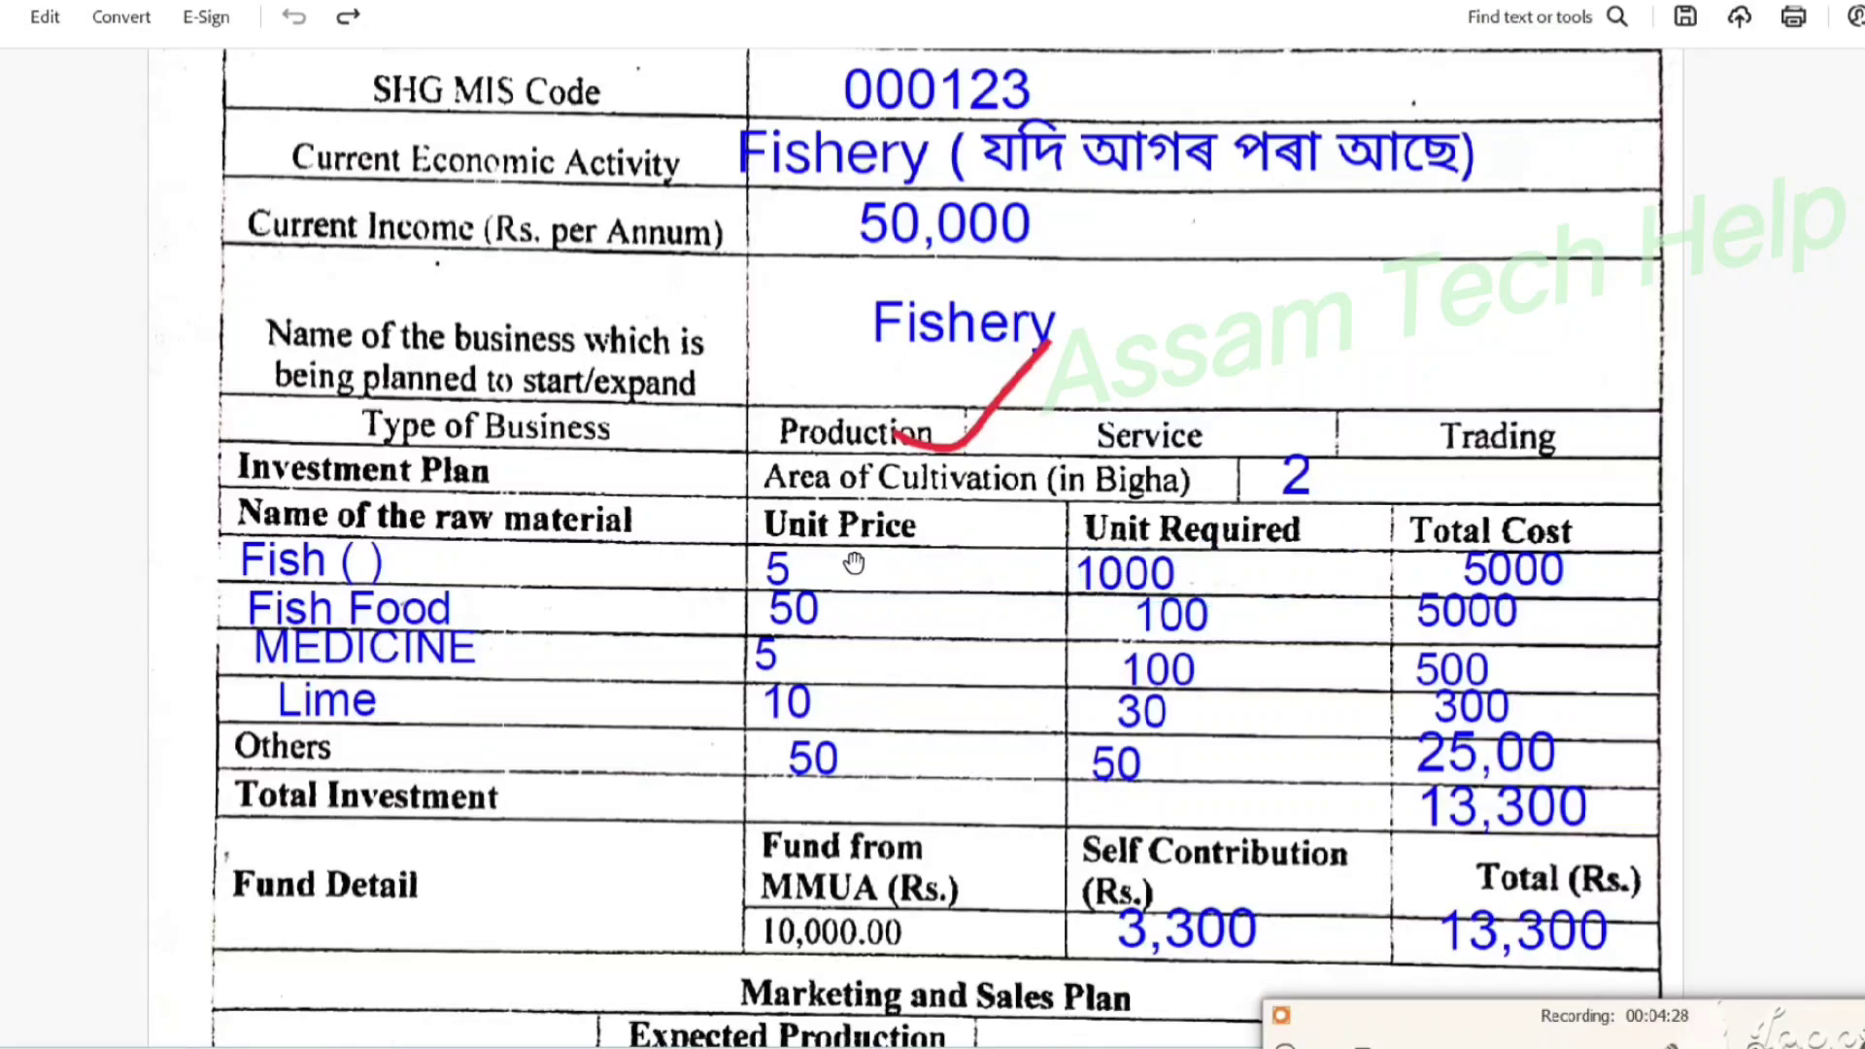
pyautogui.click(1182, 572)
pyautogui.click(1467, 575)
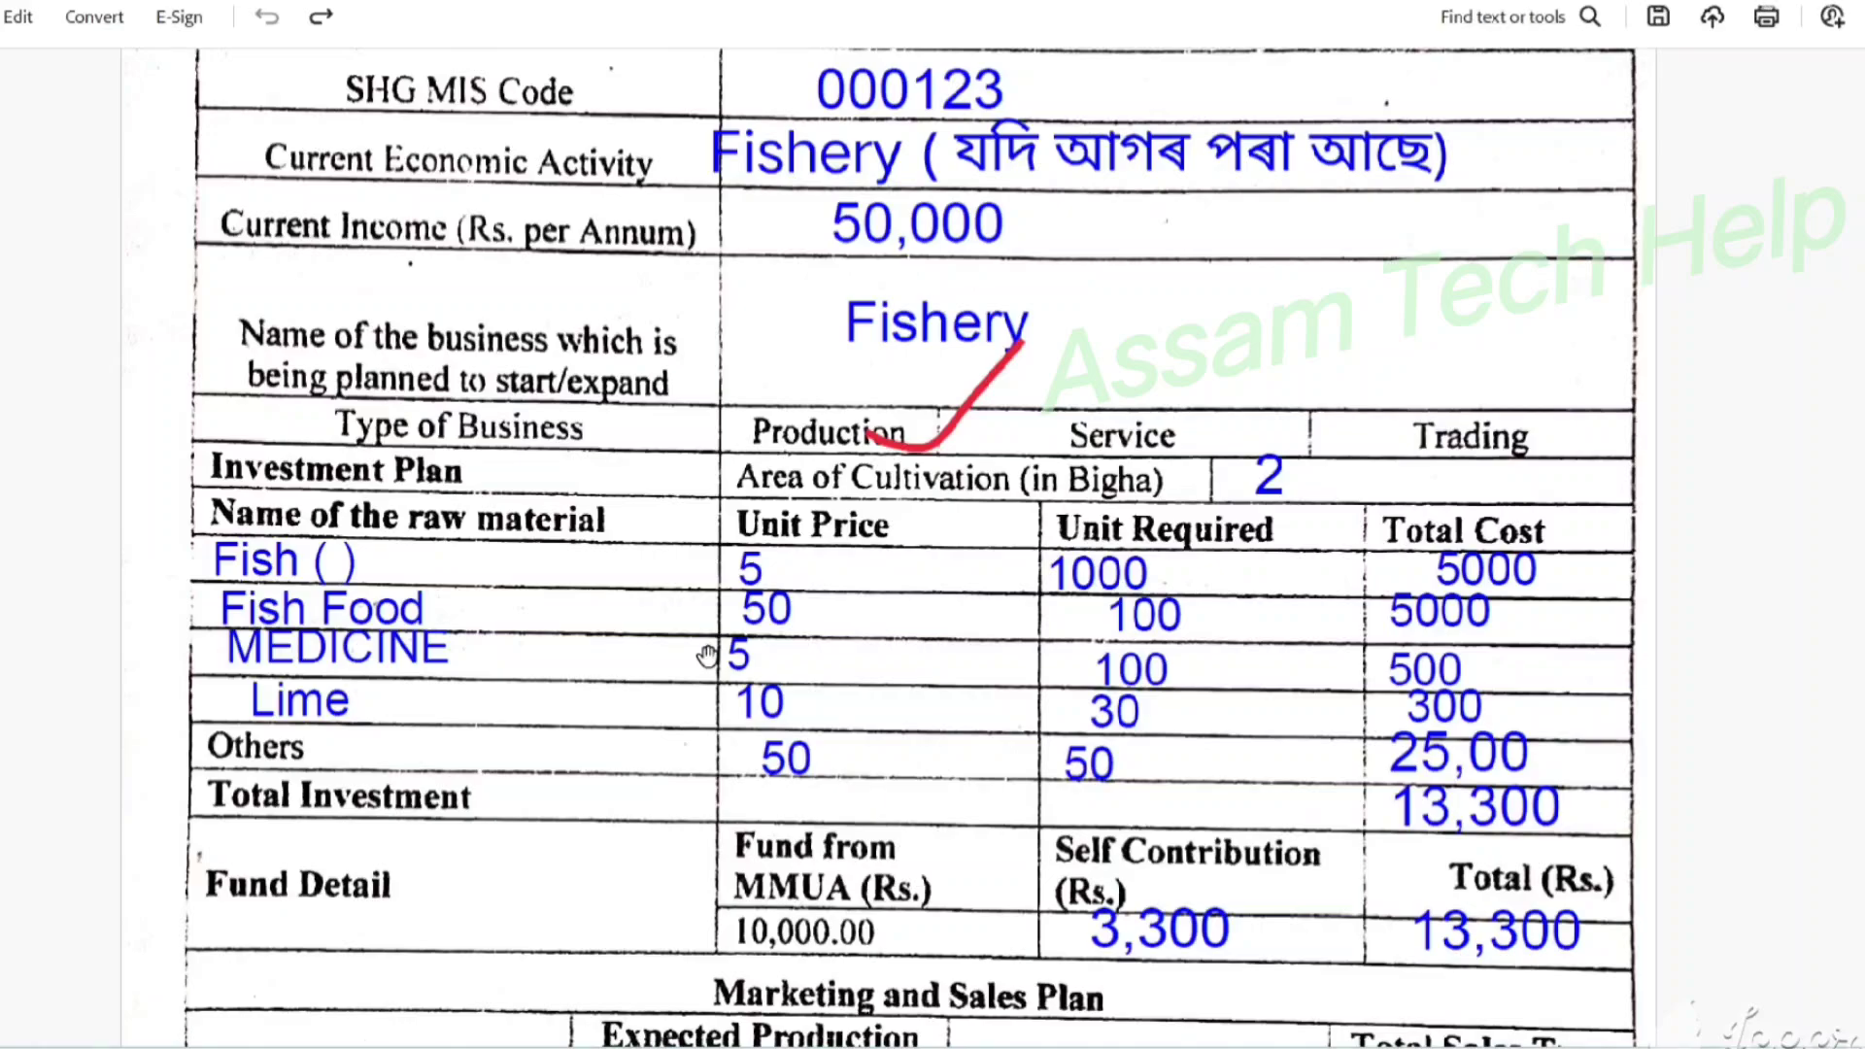
# Examine the Lime row's unit price, units required and total cost, along with the Others and Total Investment rows
pyautogui.click(318, 708)
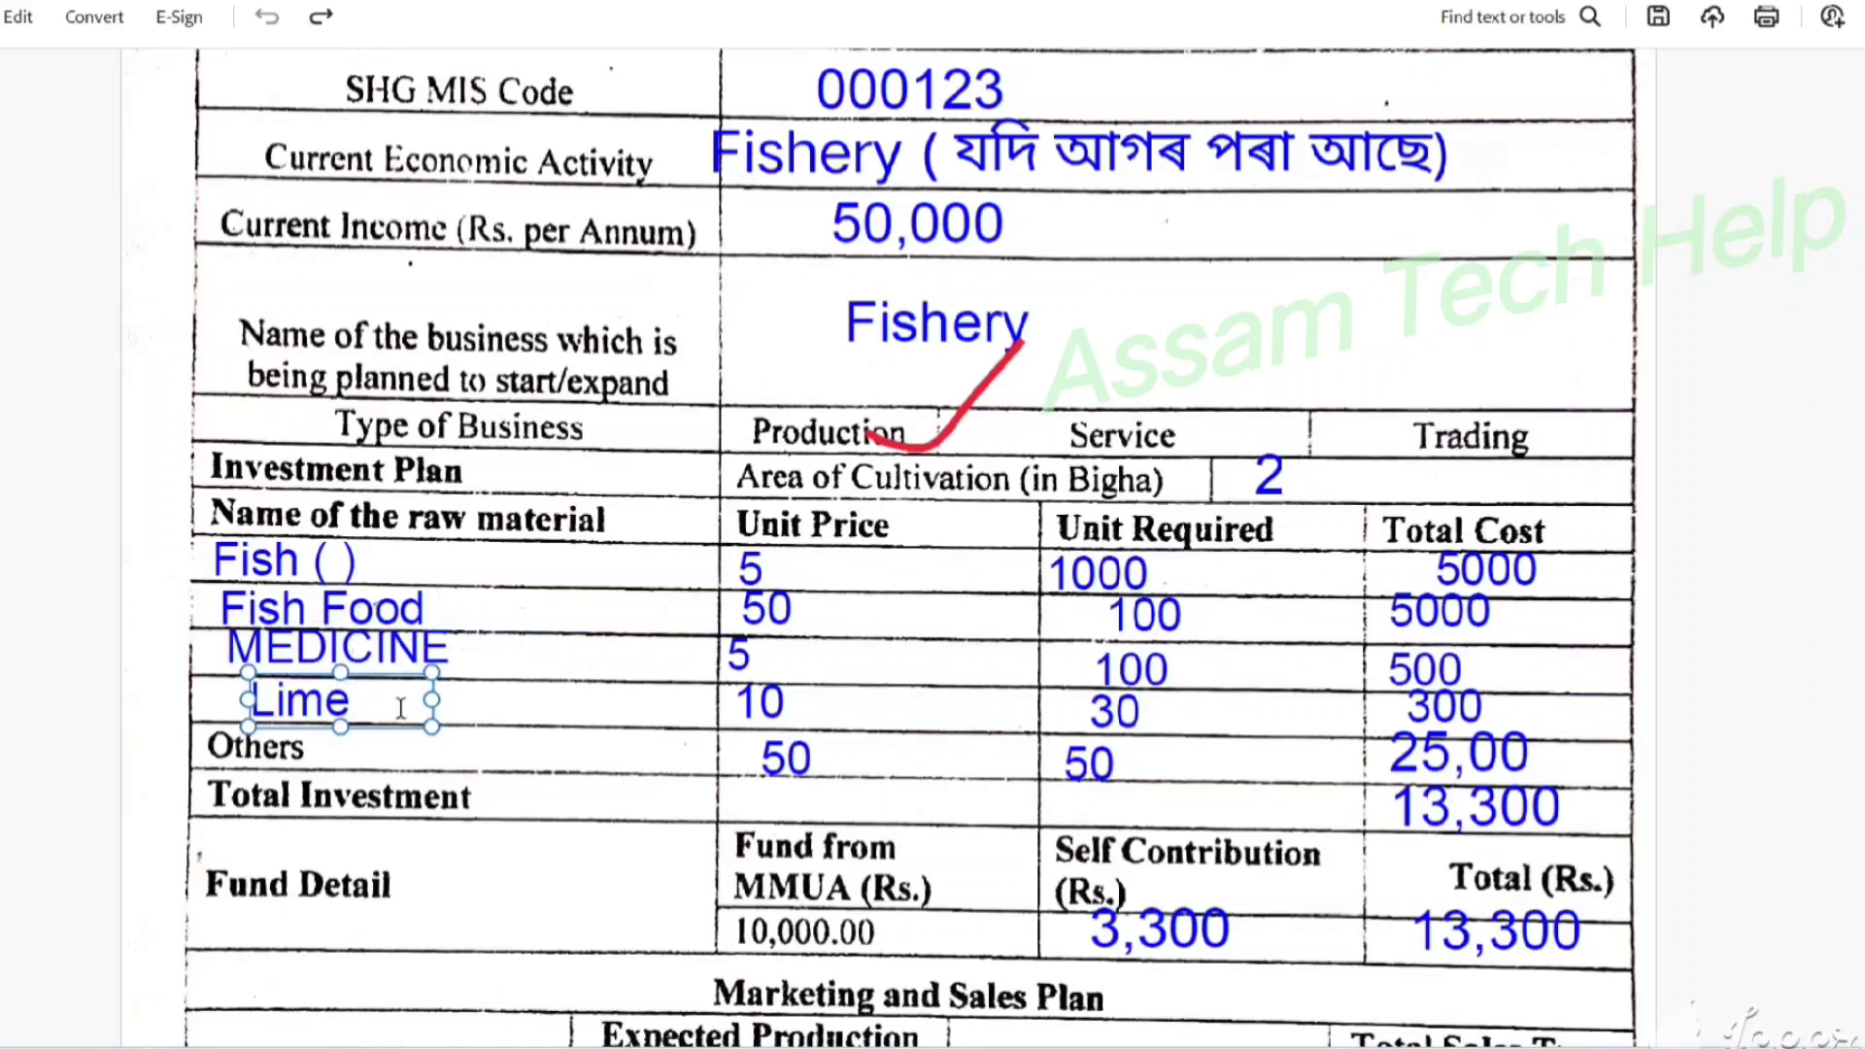
pyautogui.click(523, 697)
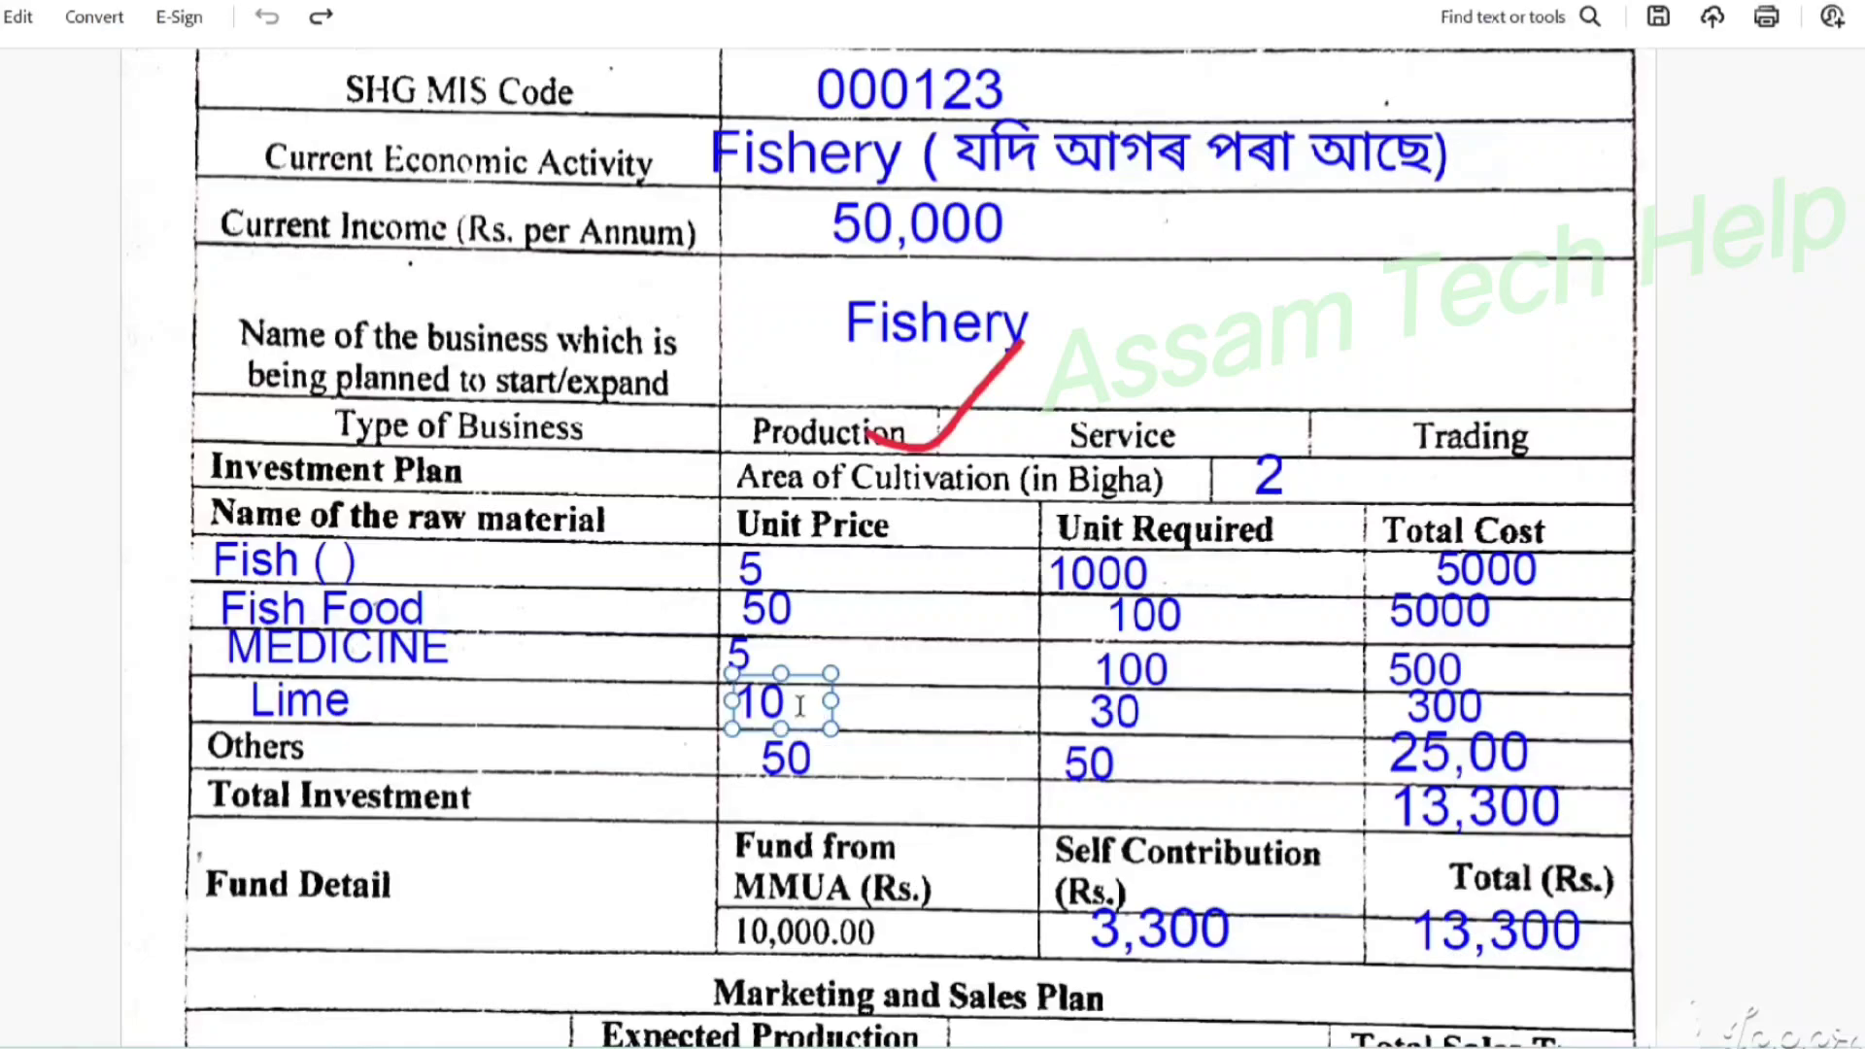
pyautogui.click(1133, 714)
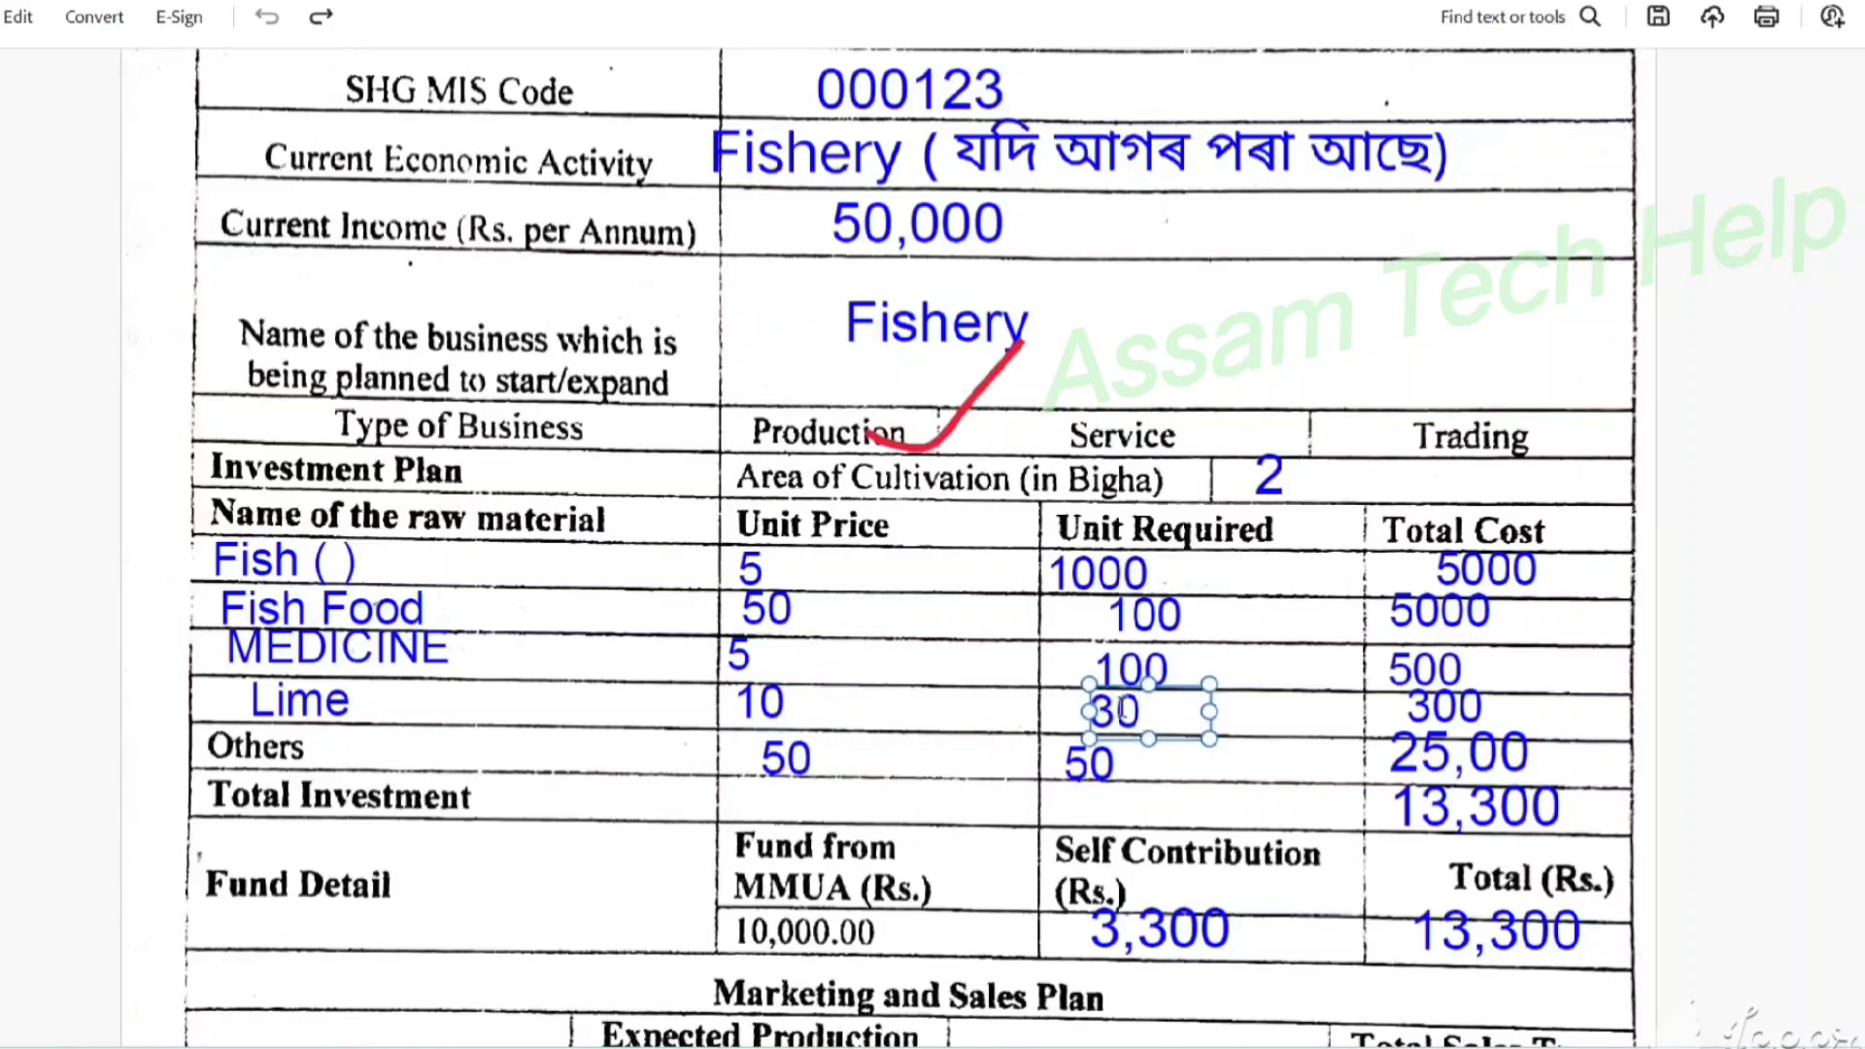
pyautogui.click(1514, 701)
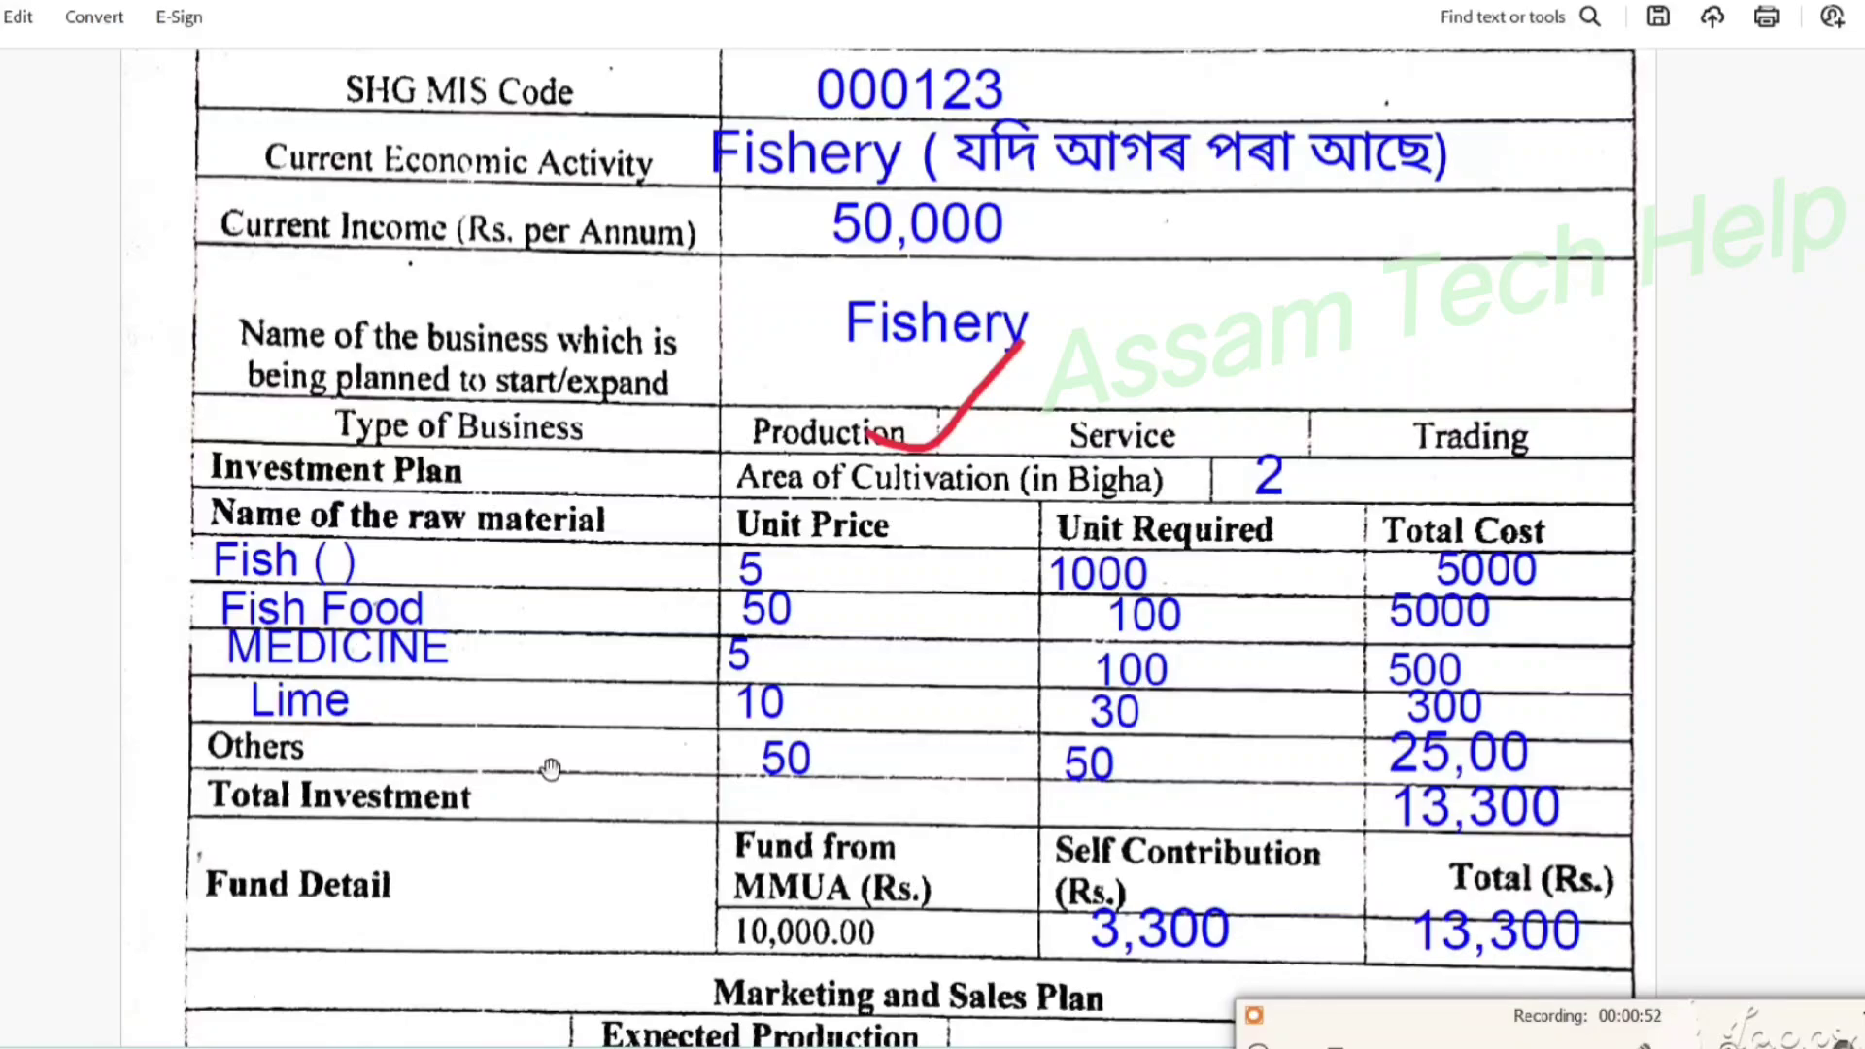
pyautogui.click(823, 770)
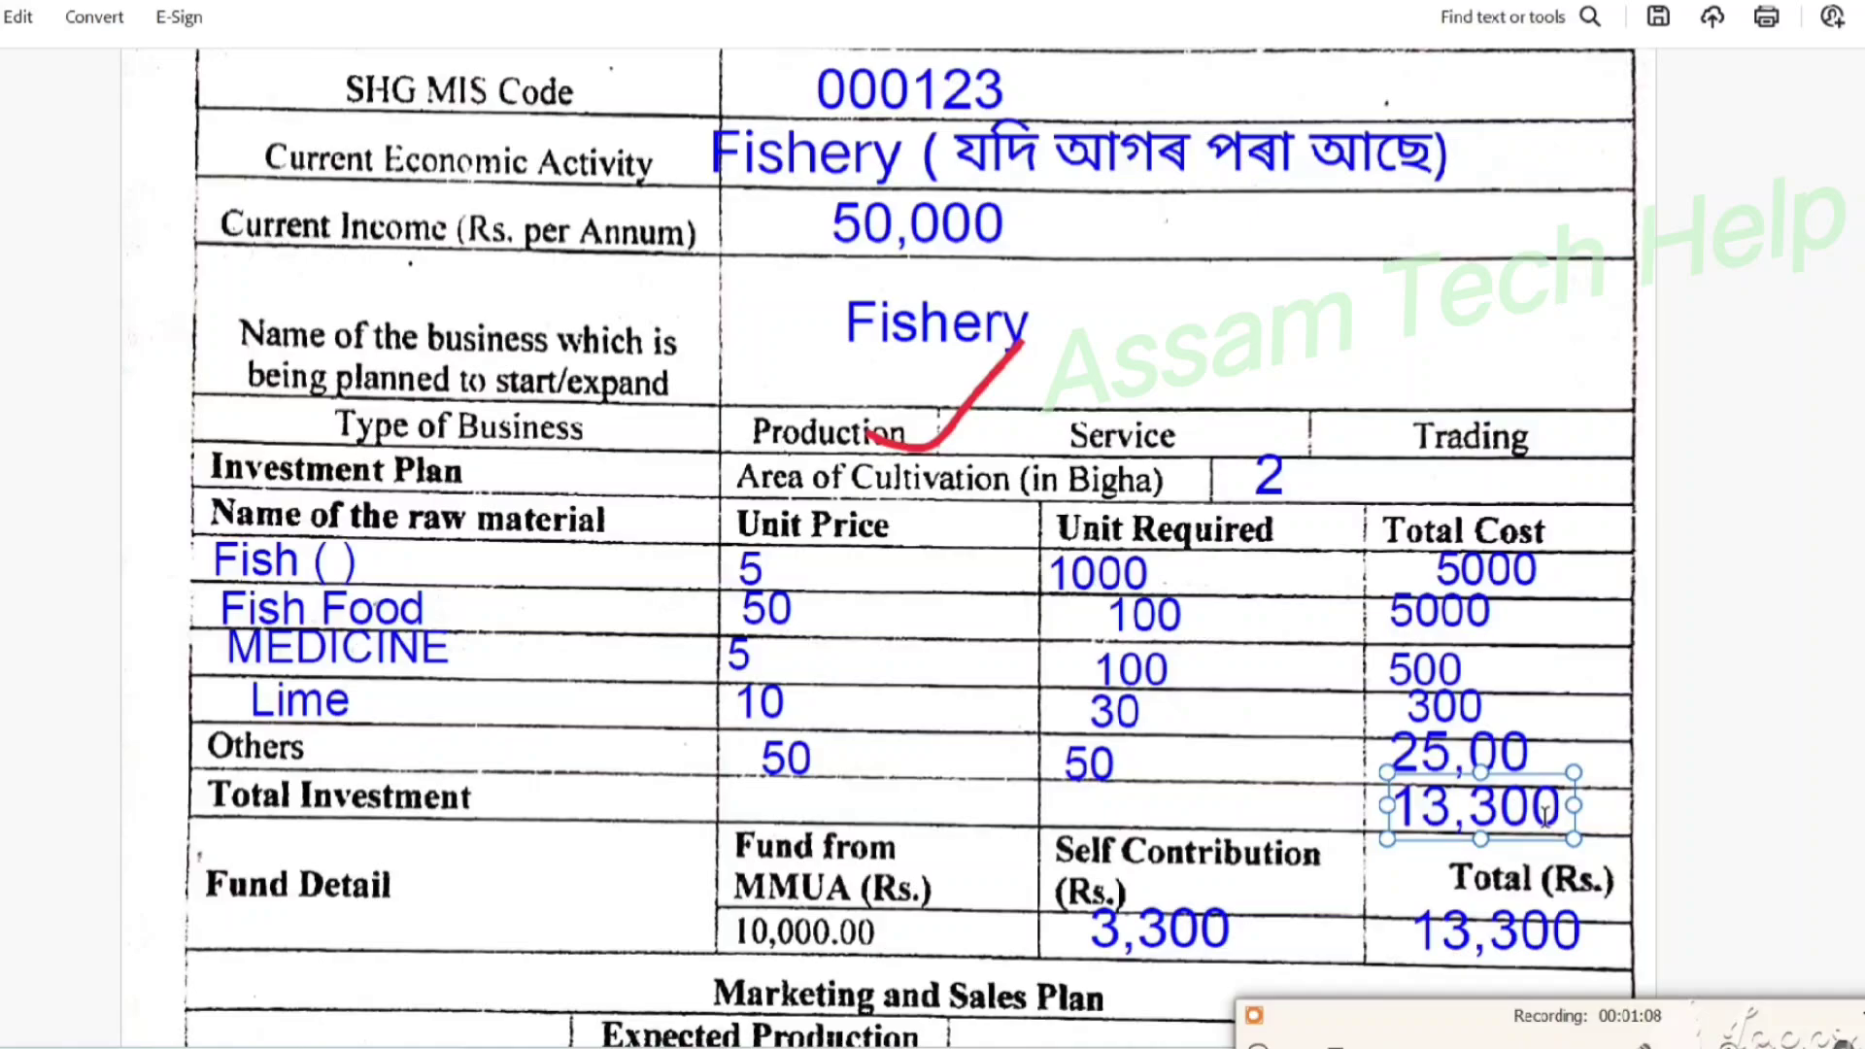
# Review the Fund Detail and the Marketing and Sales Plan sections of the fishery plan against its investment figures
pyautogui.scroll(-3, 1813, 824)
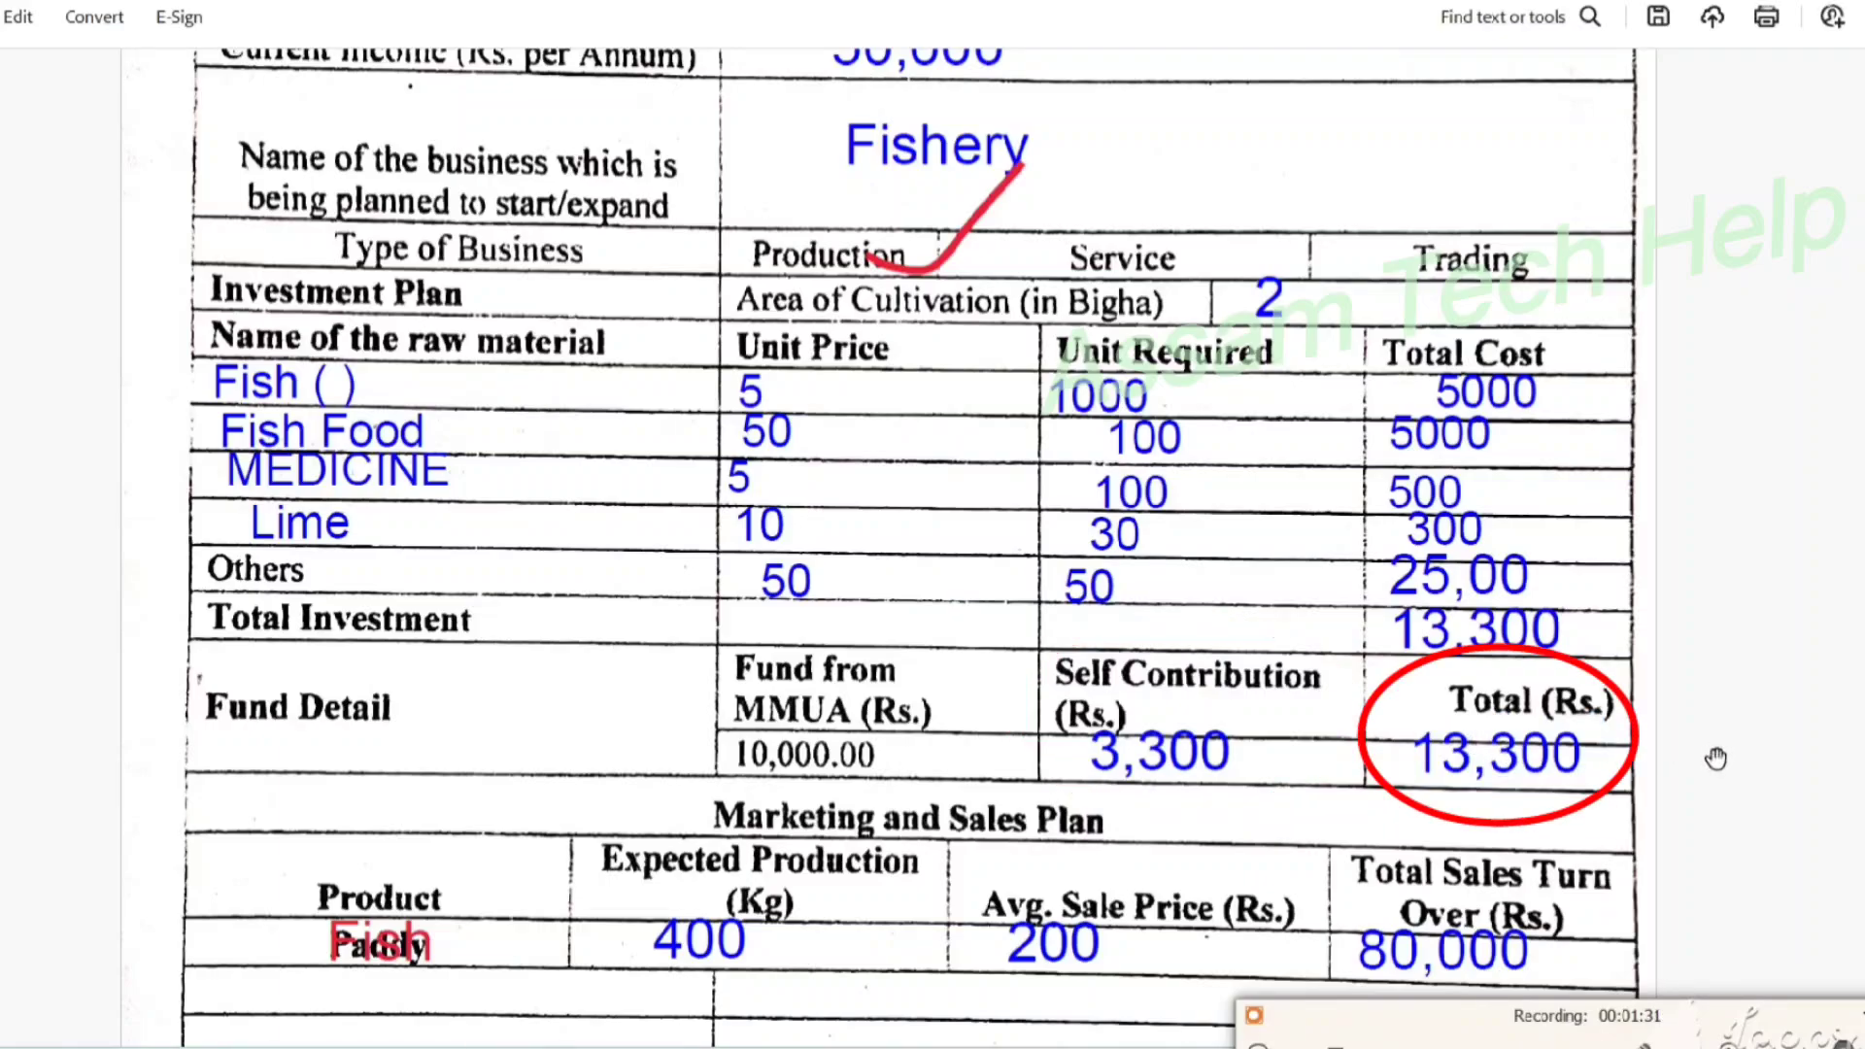
pyautogui.scroll(-3, 1716, 758)
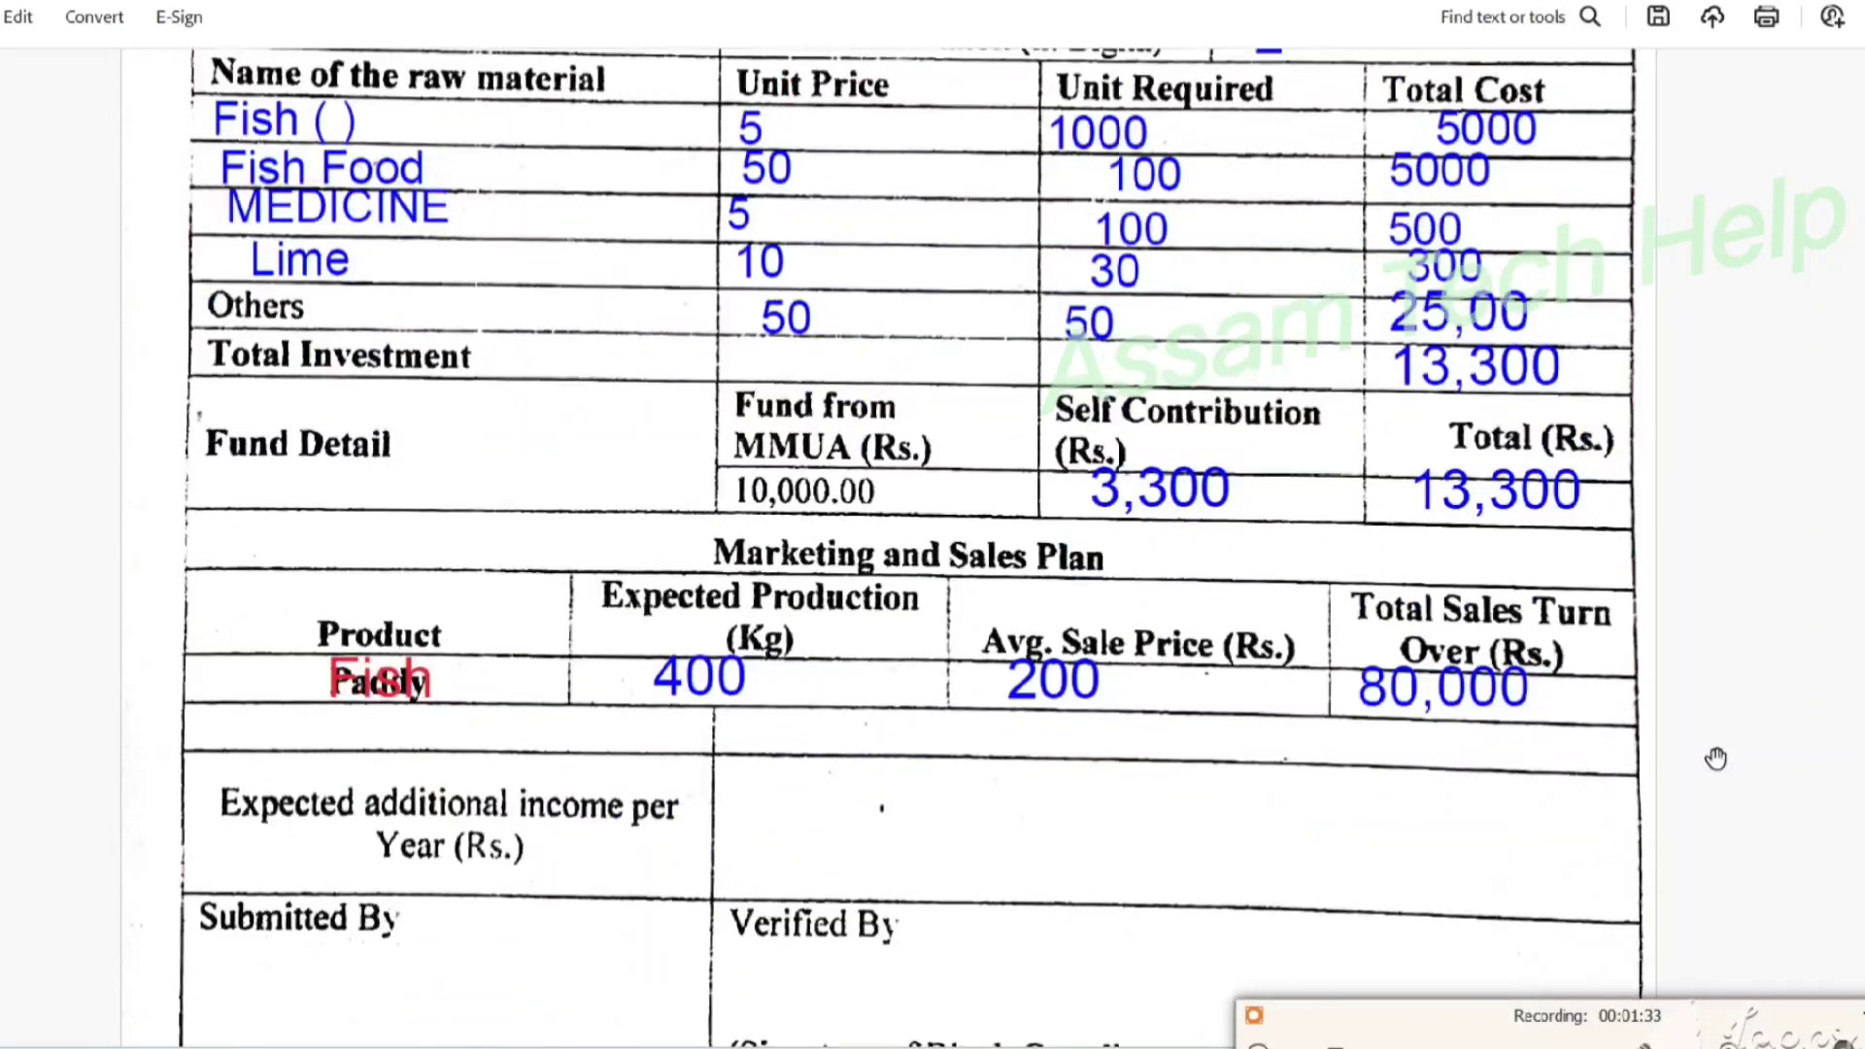
pyautogui.scroll(-1, 1716, 759)
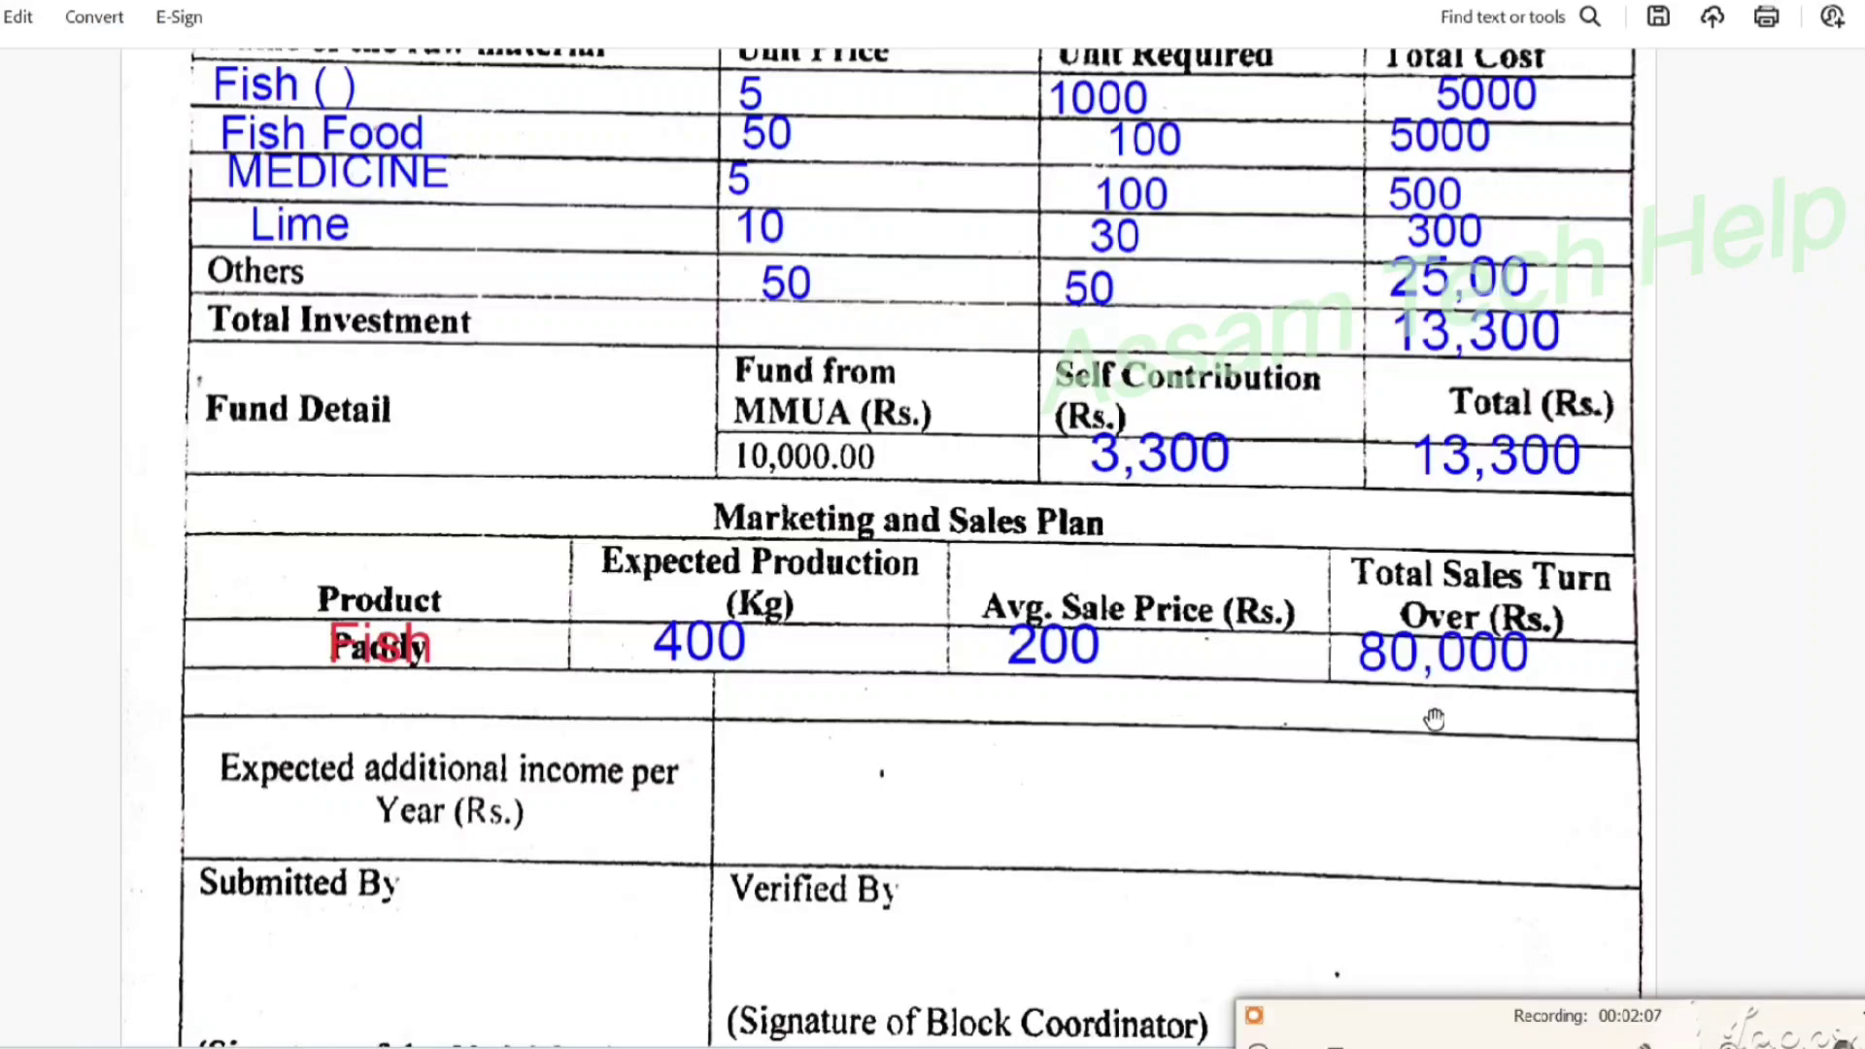
pyautogui.moveTo(1627, 617)
pyautogui.mouseDown()
pyautogui.moveTo(1457, 503)
pyautogui.moveTo(1608, 685)
pyautogui.moveTo(1519, 510)
pyautogui.mouseUp()
pyautogui.scroll(1, 1805, 523)
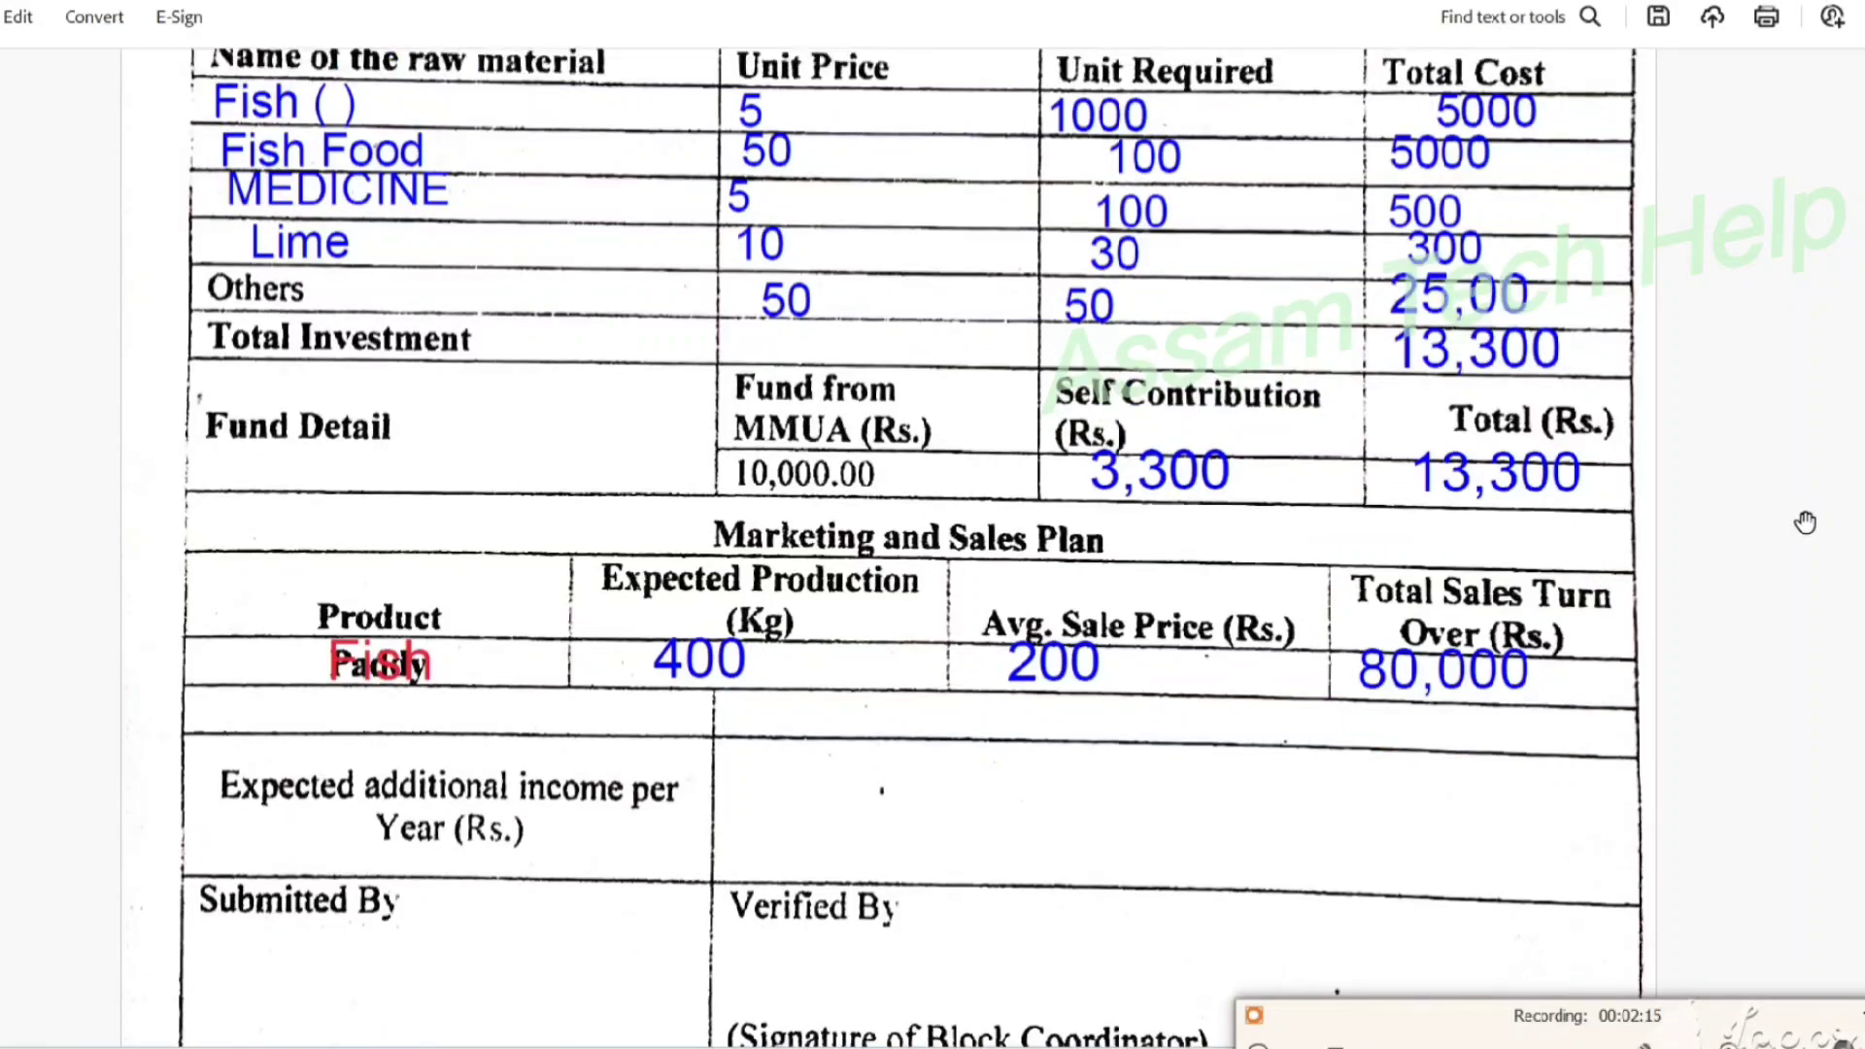
pyautogui.scroll(5, 1805, 523)
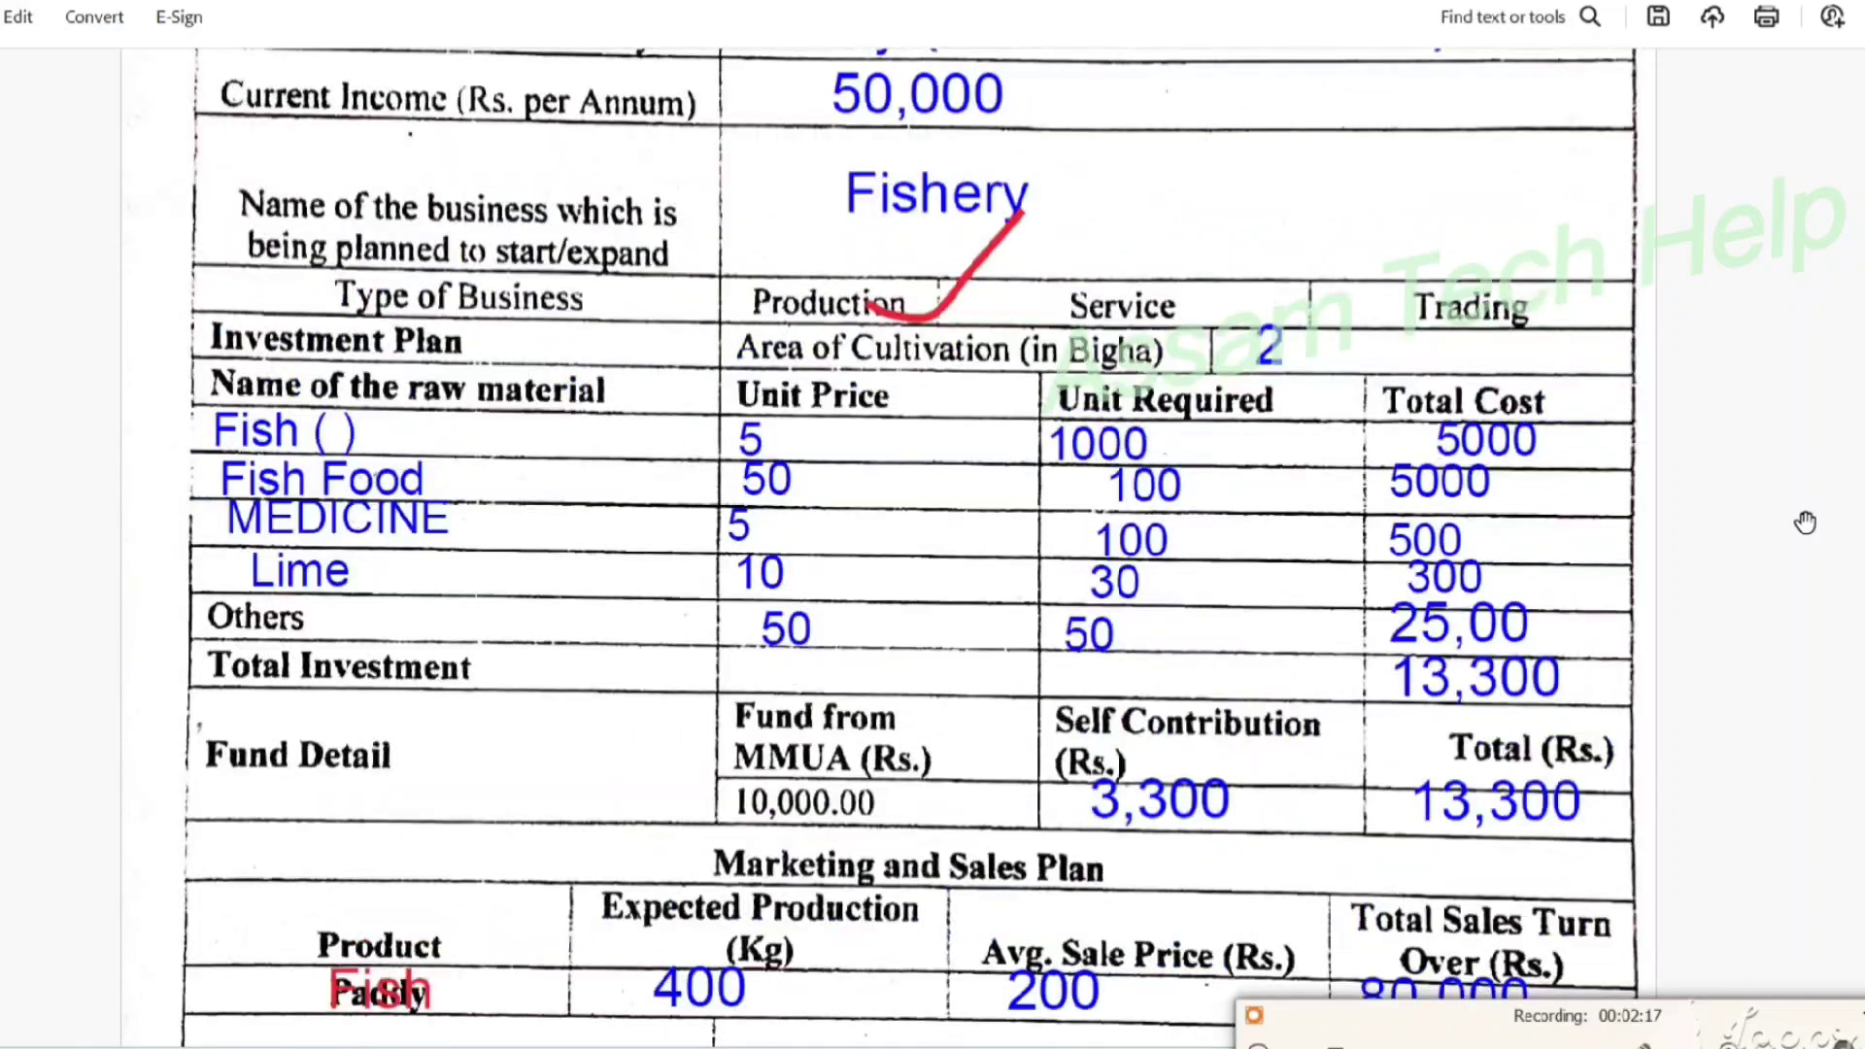
pyautogui.scroll(1, 1805, 523)
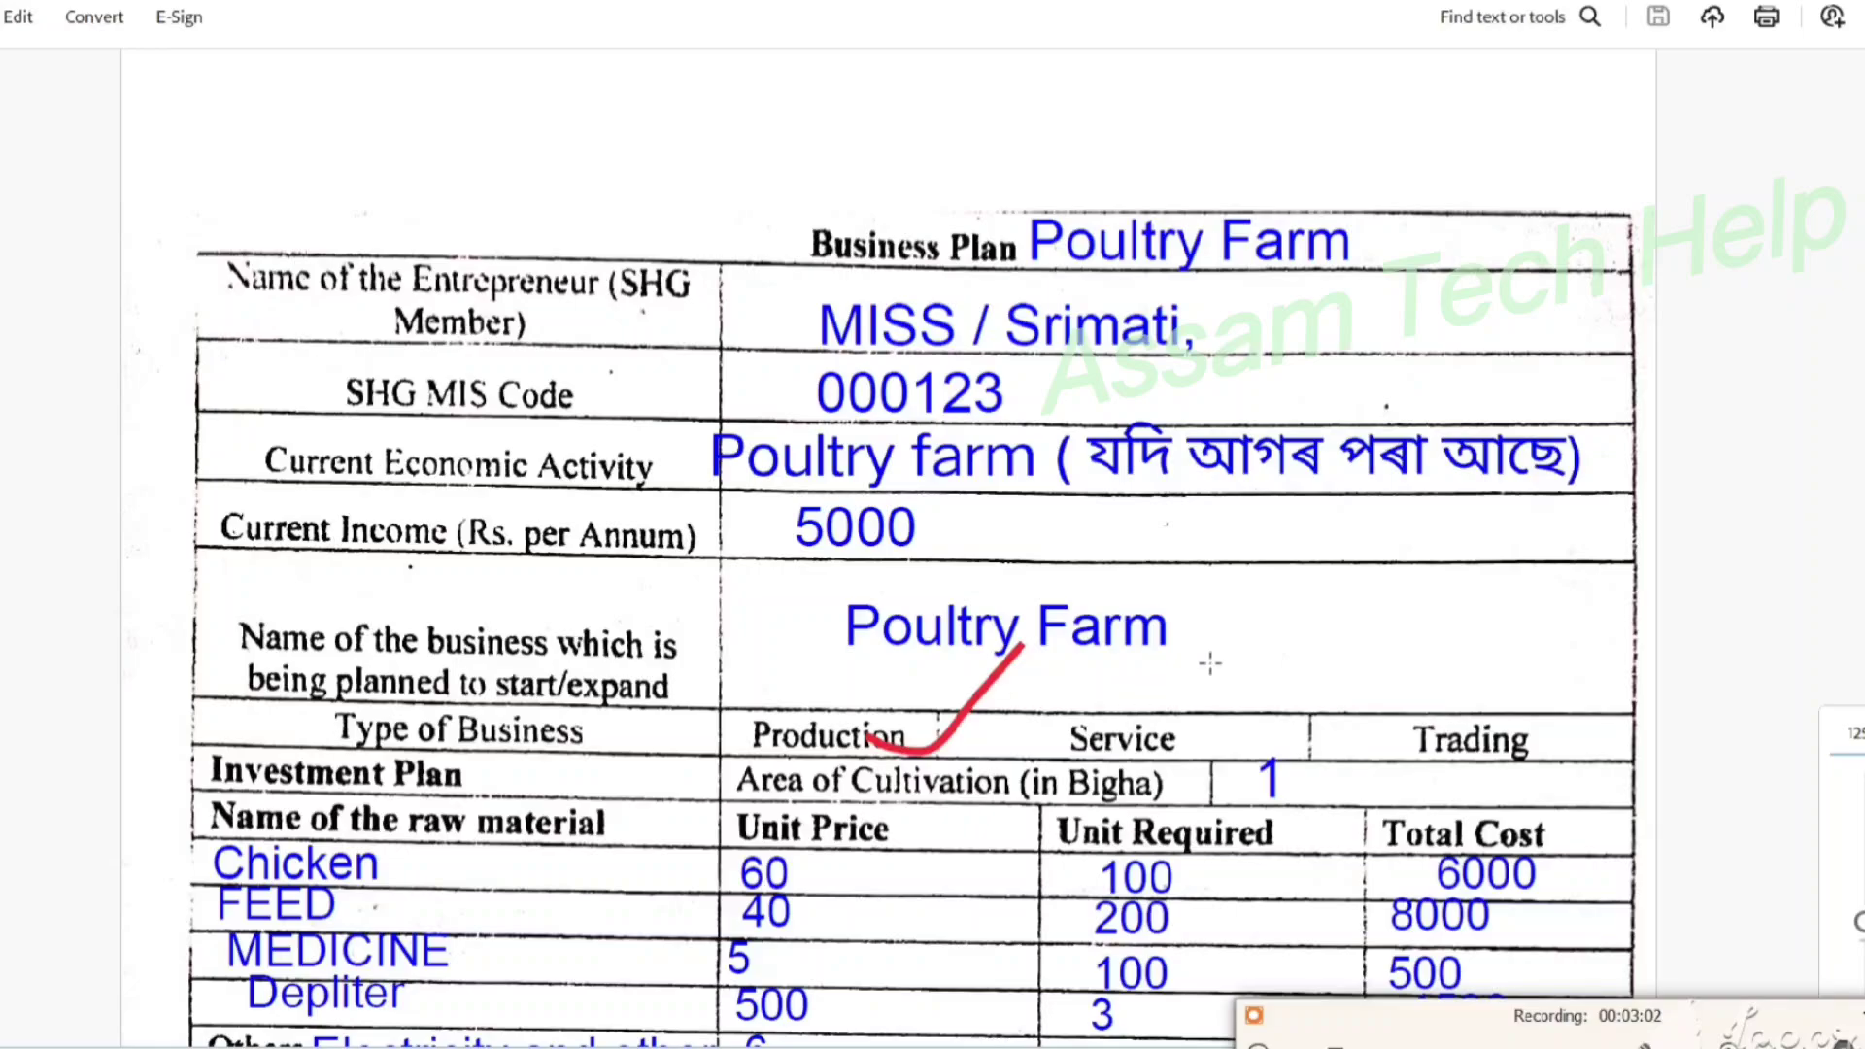
# Review the Poultry Farm business plan, checking its area of cultivation and the unit price in the Chicken row
pyautogui.click(1273, 655)
pyautogui.scroll(-3, 1714, 637)
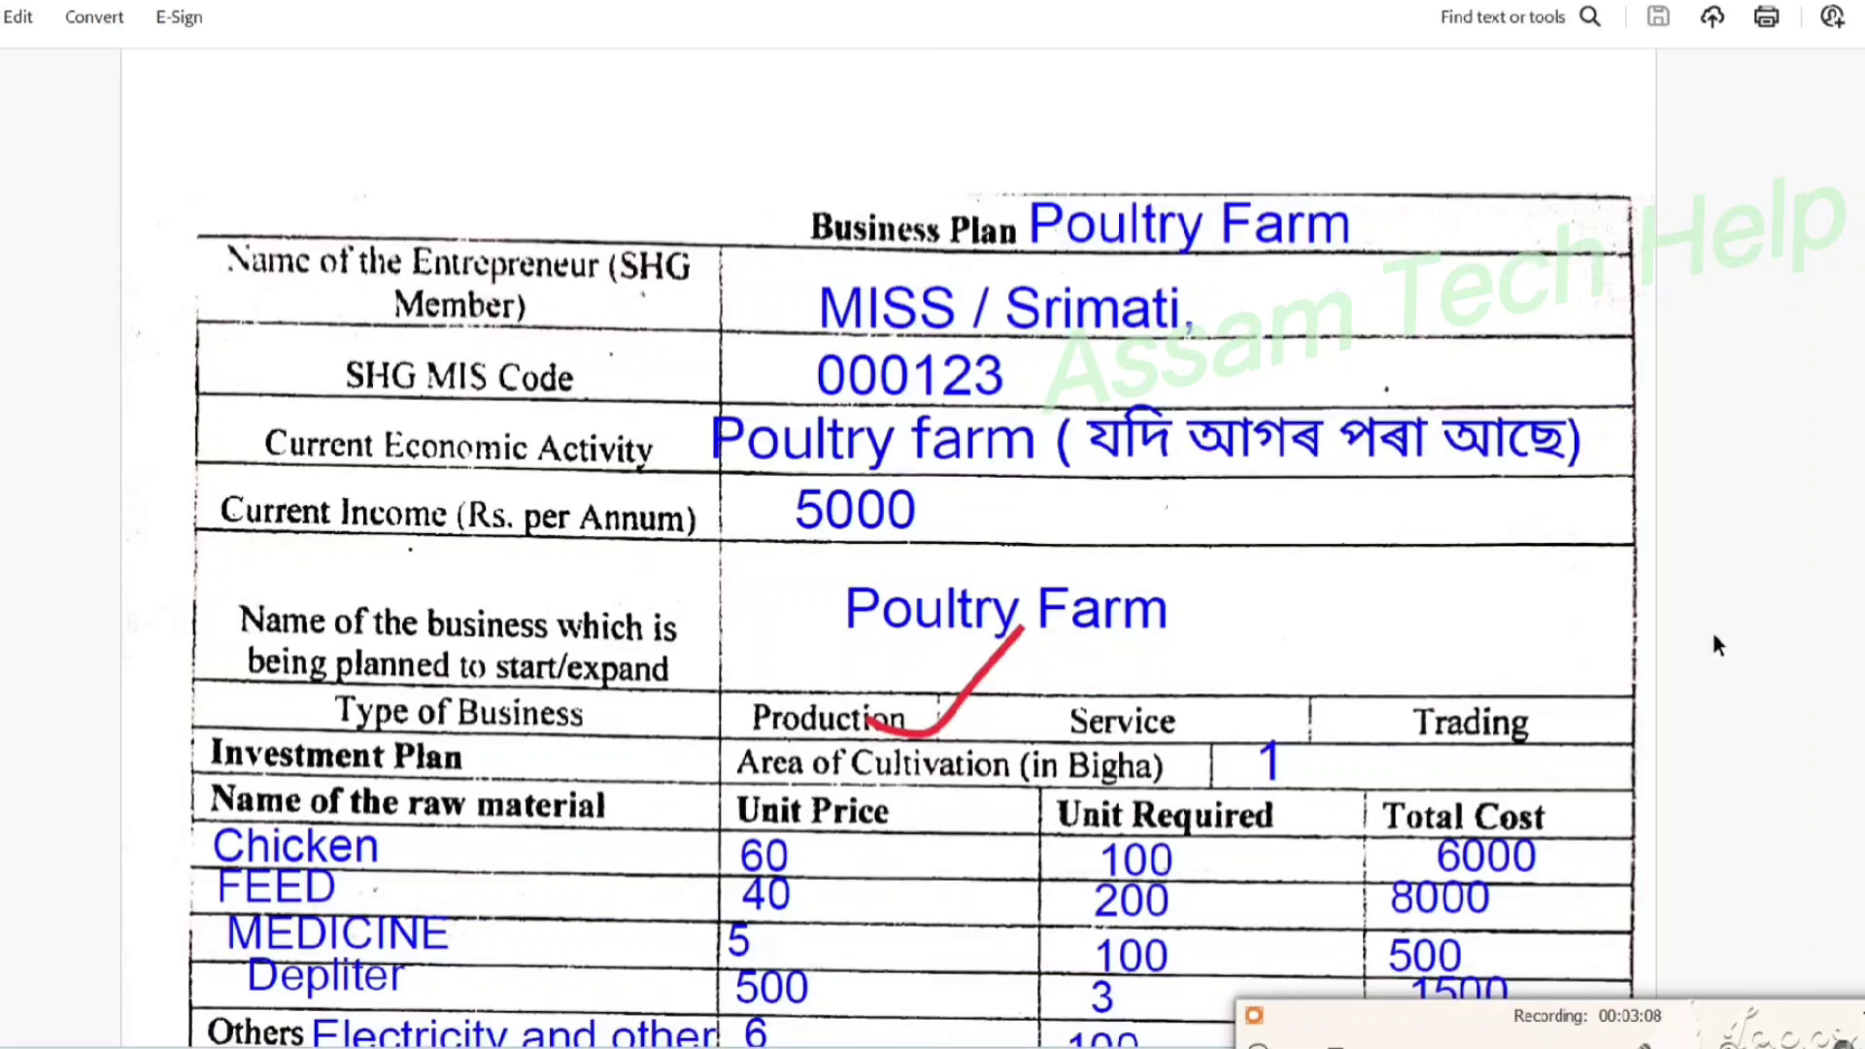
pyautogui.scroll(-5, 1714, 637)
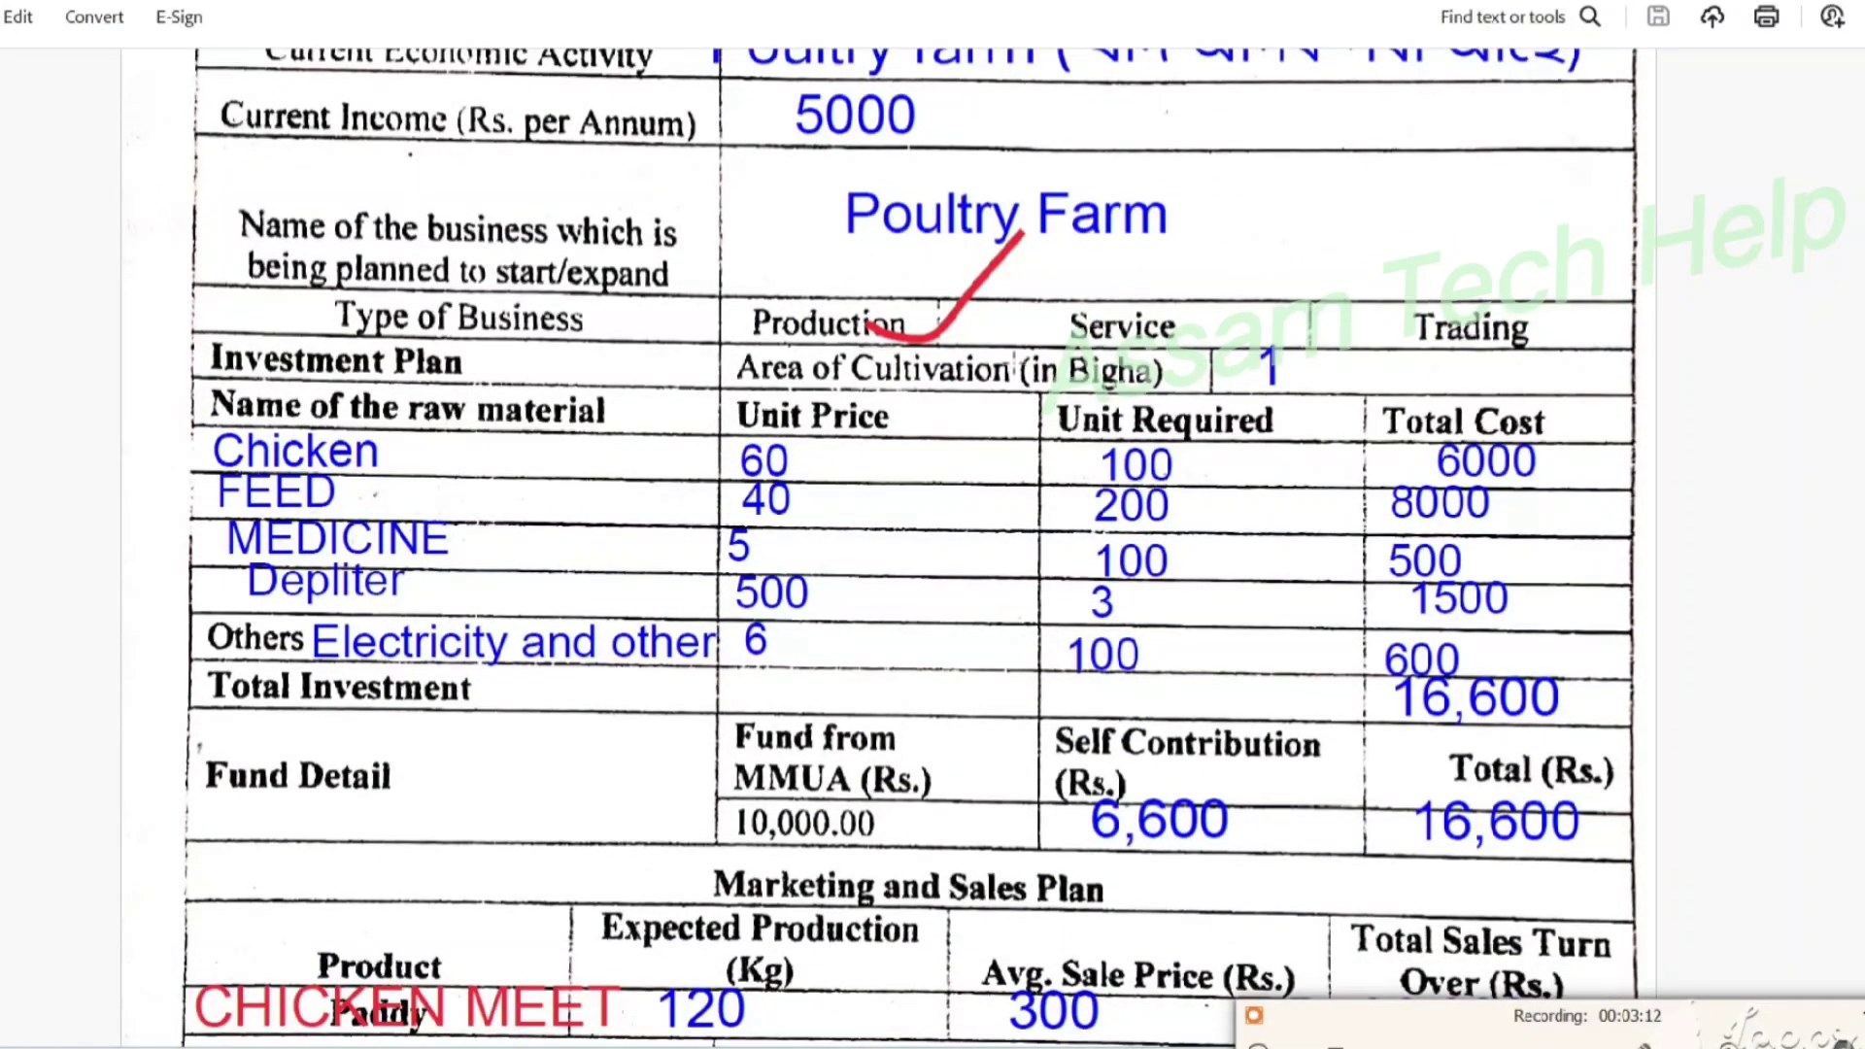
pyautogui.click(1265, 366)
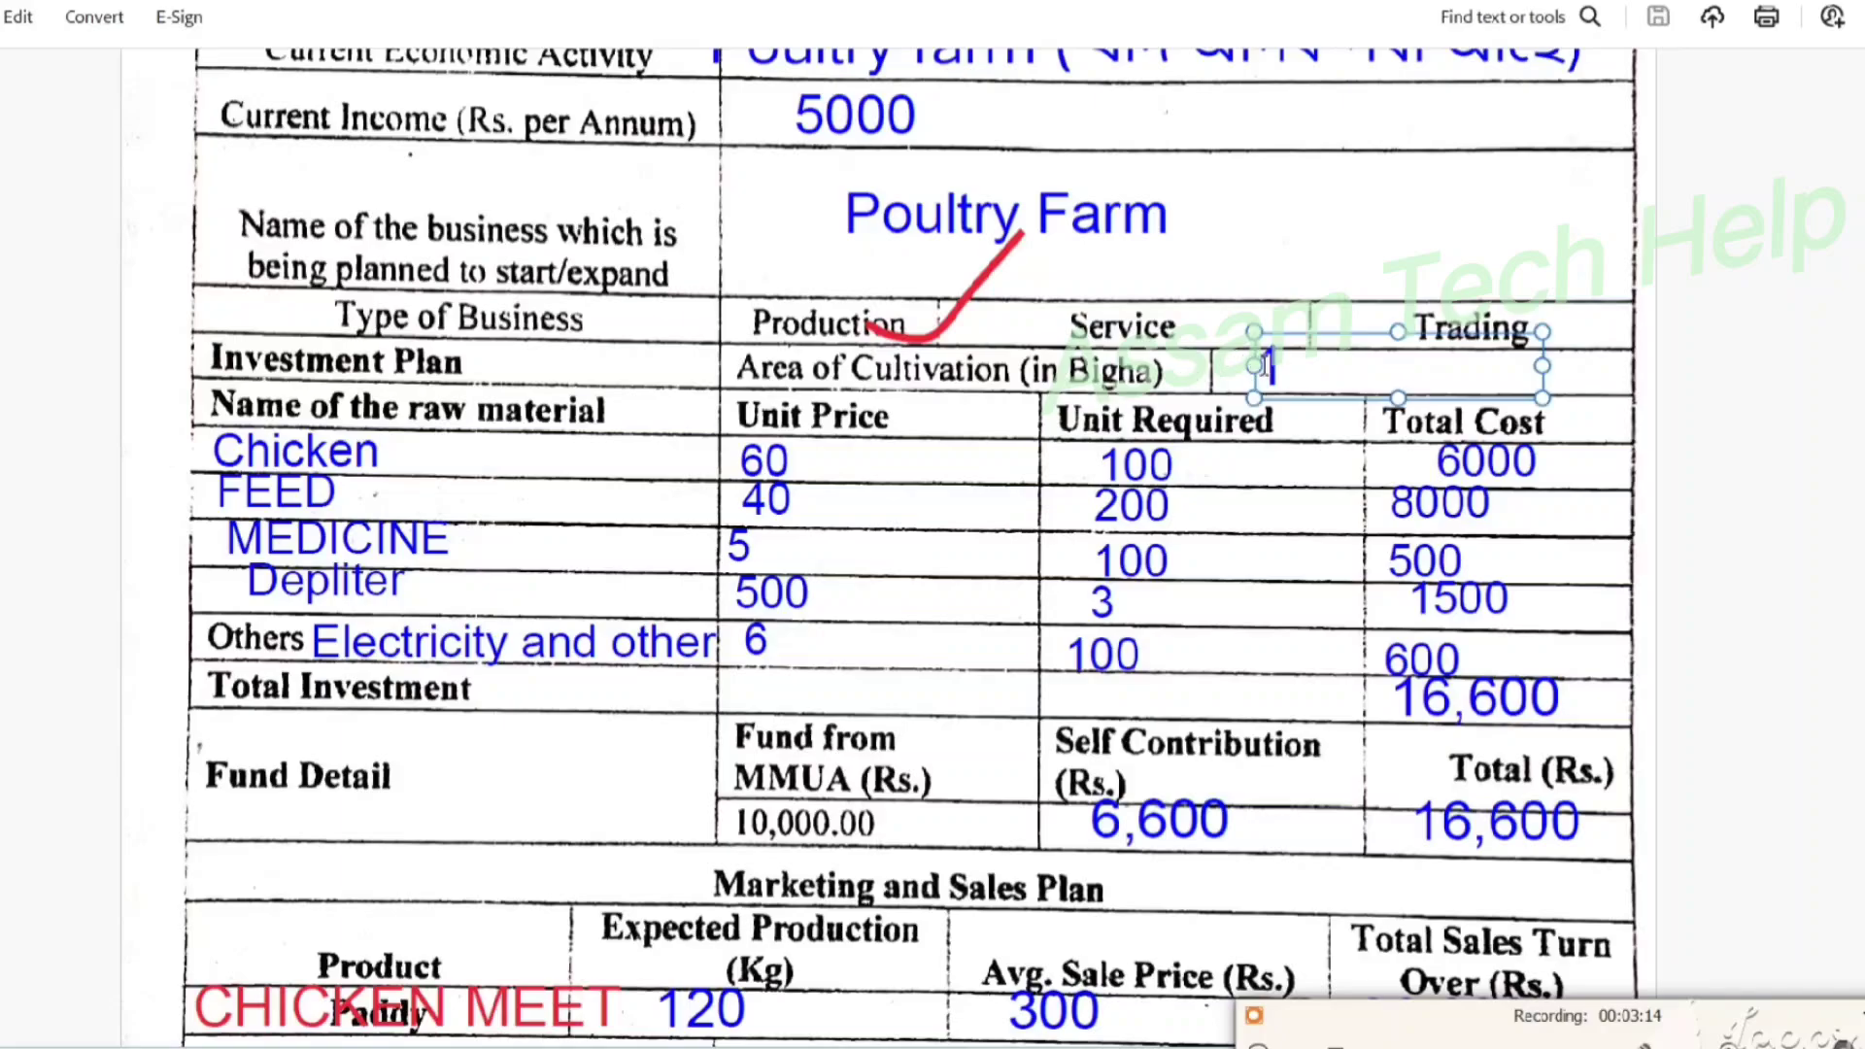
pyautogui.click(1243, 366)
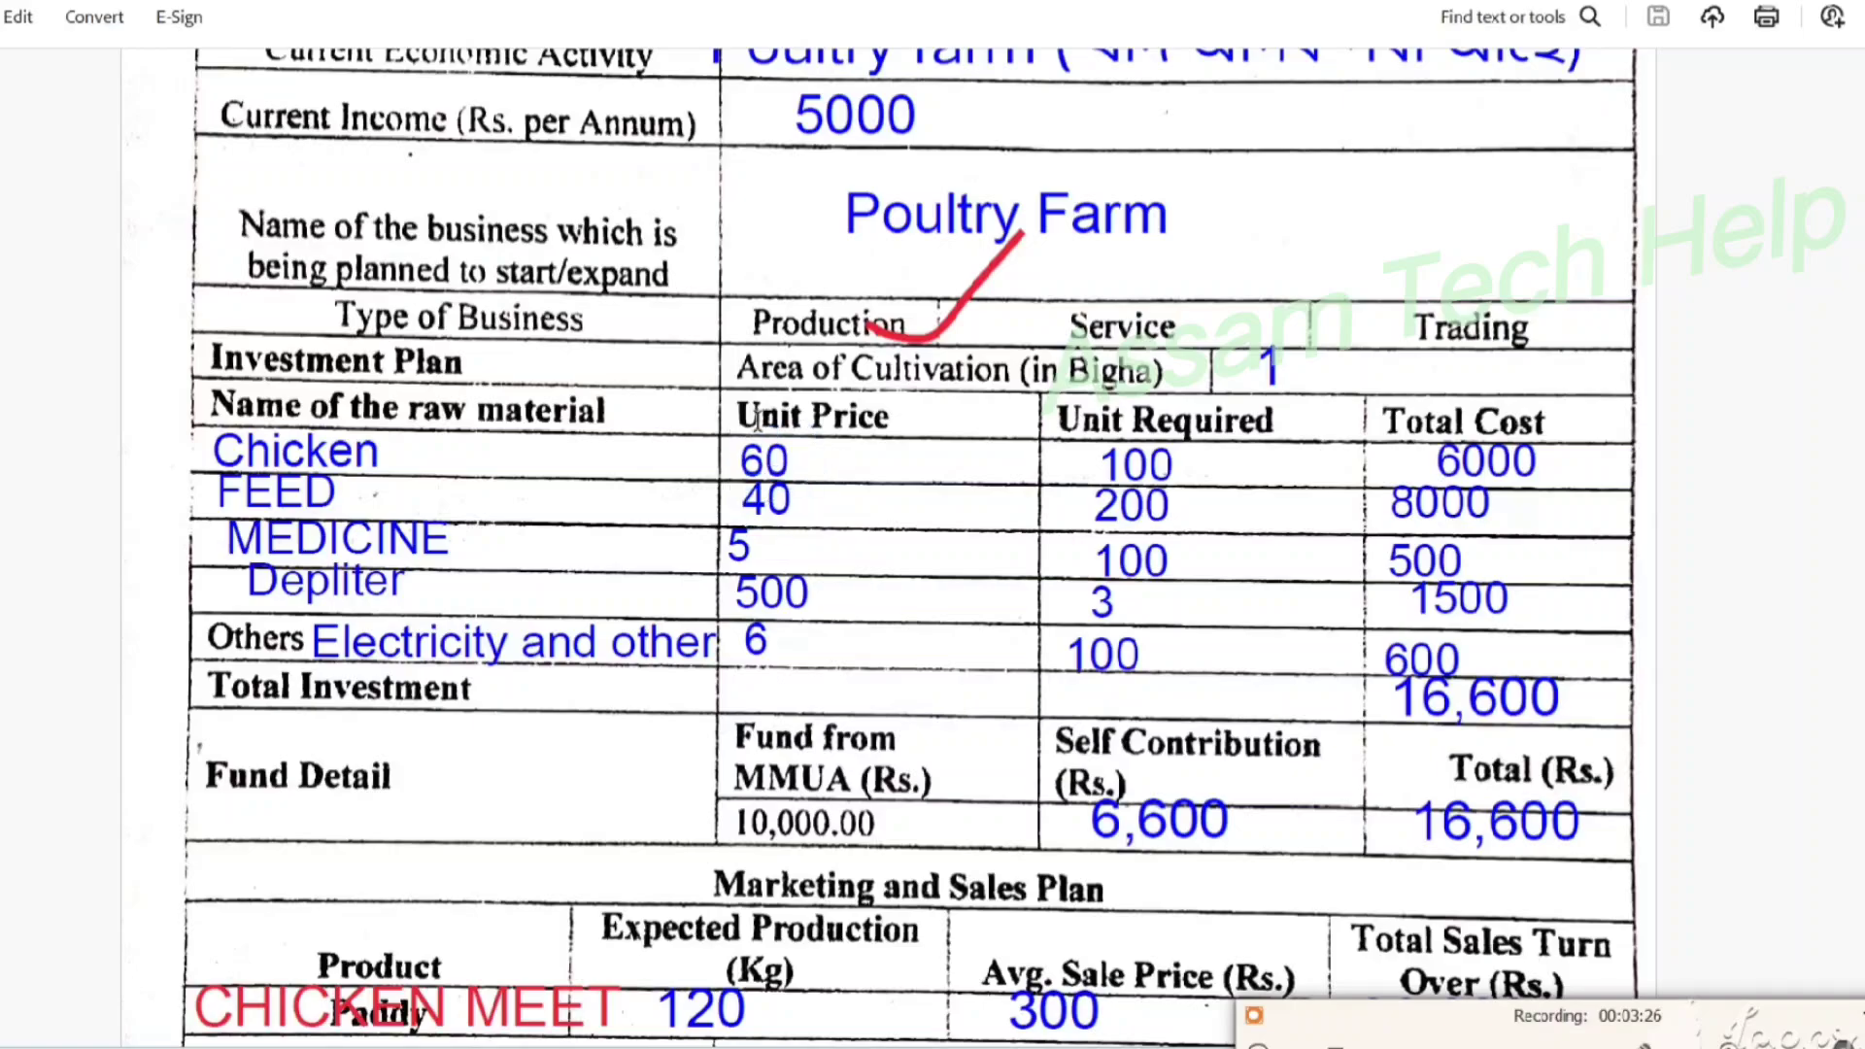
pyautogui.click(777, 458)
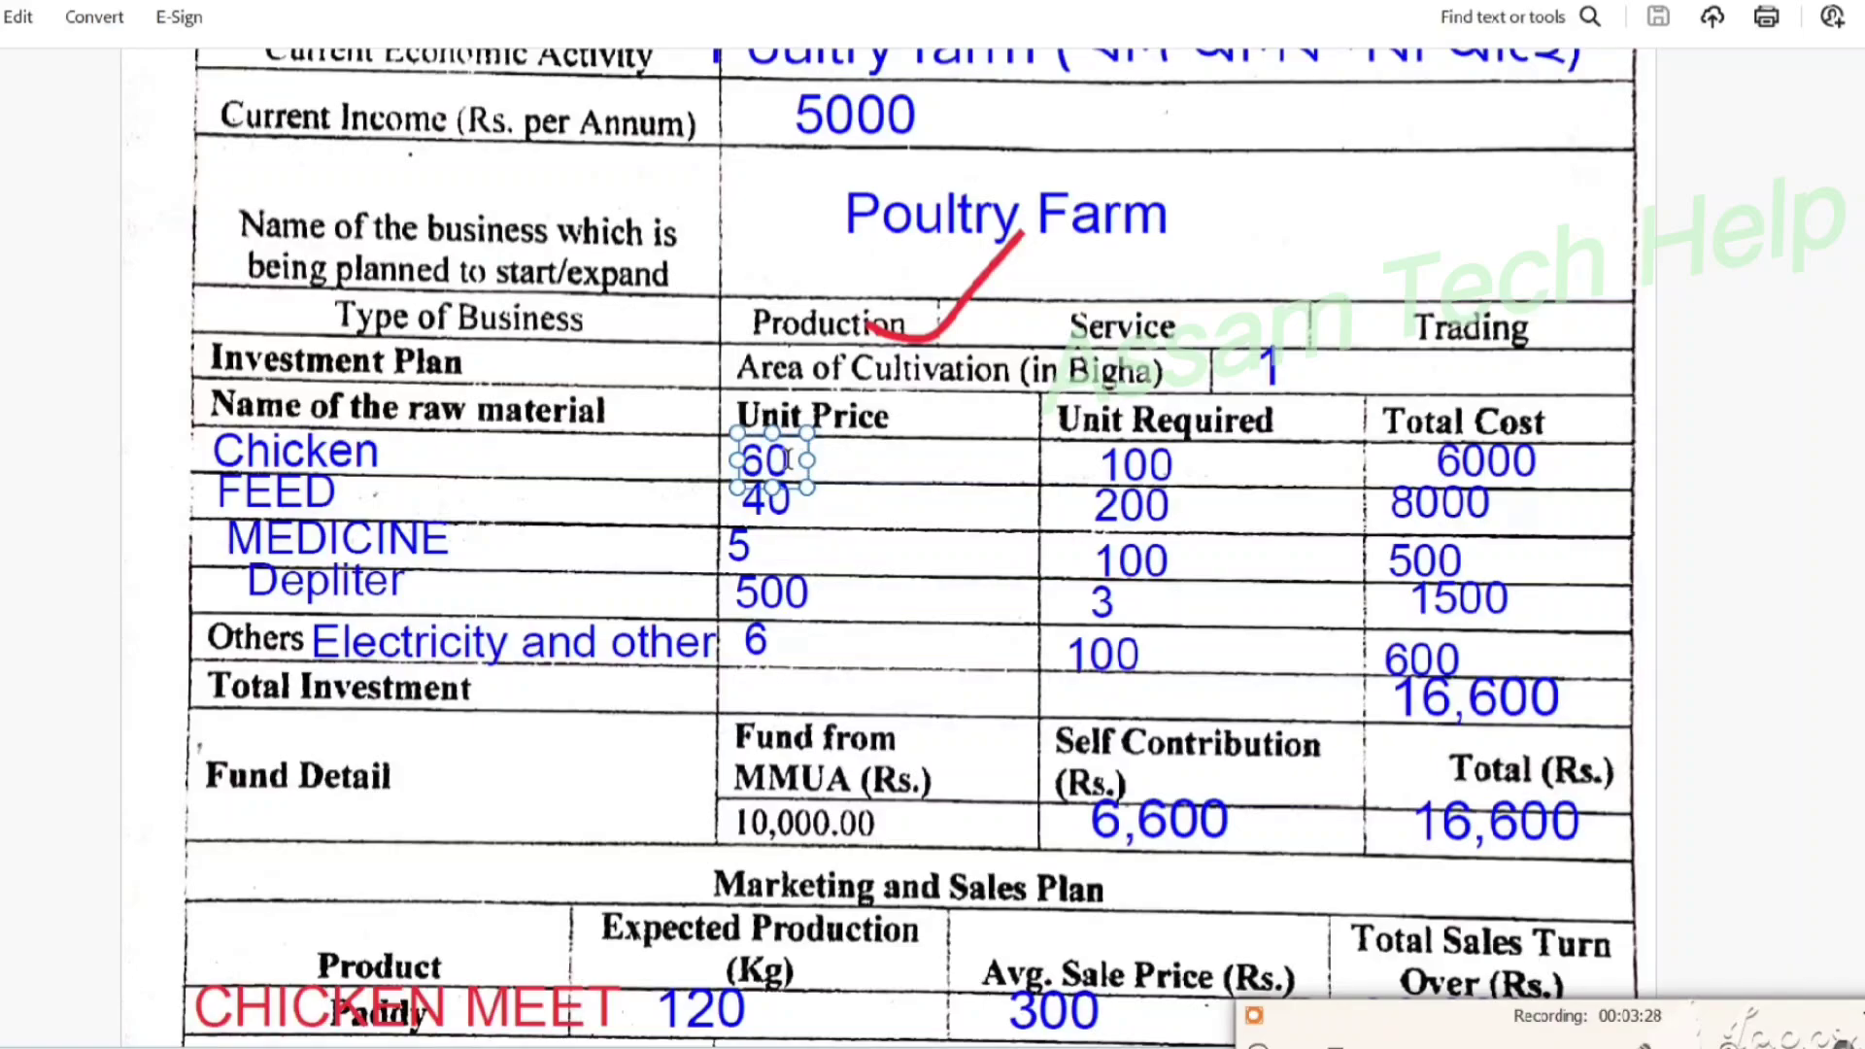
pyautogui.click(874, 469)
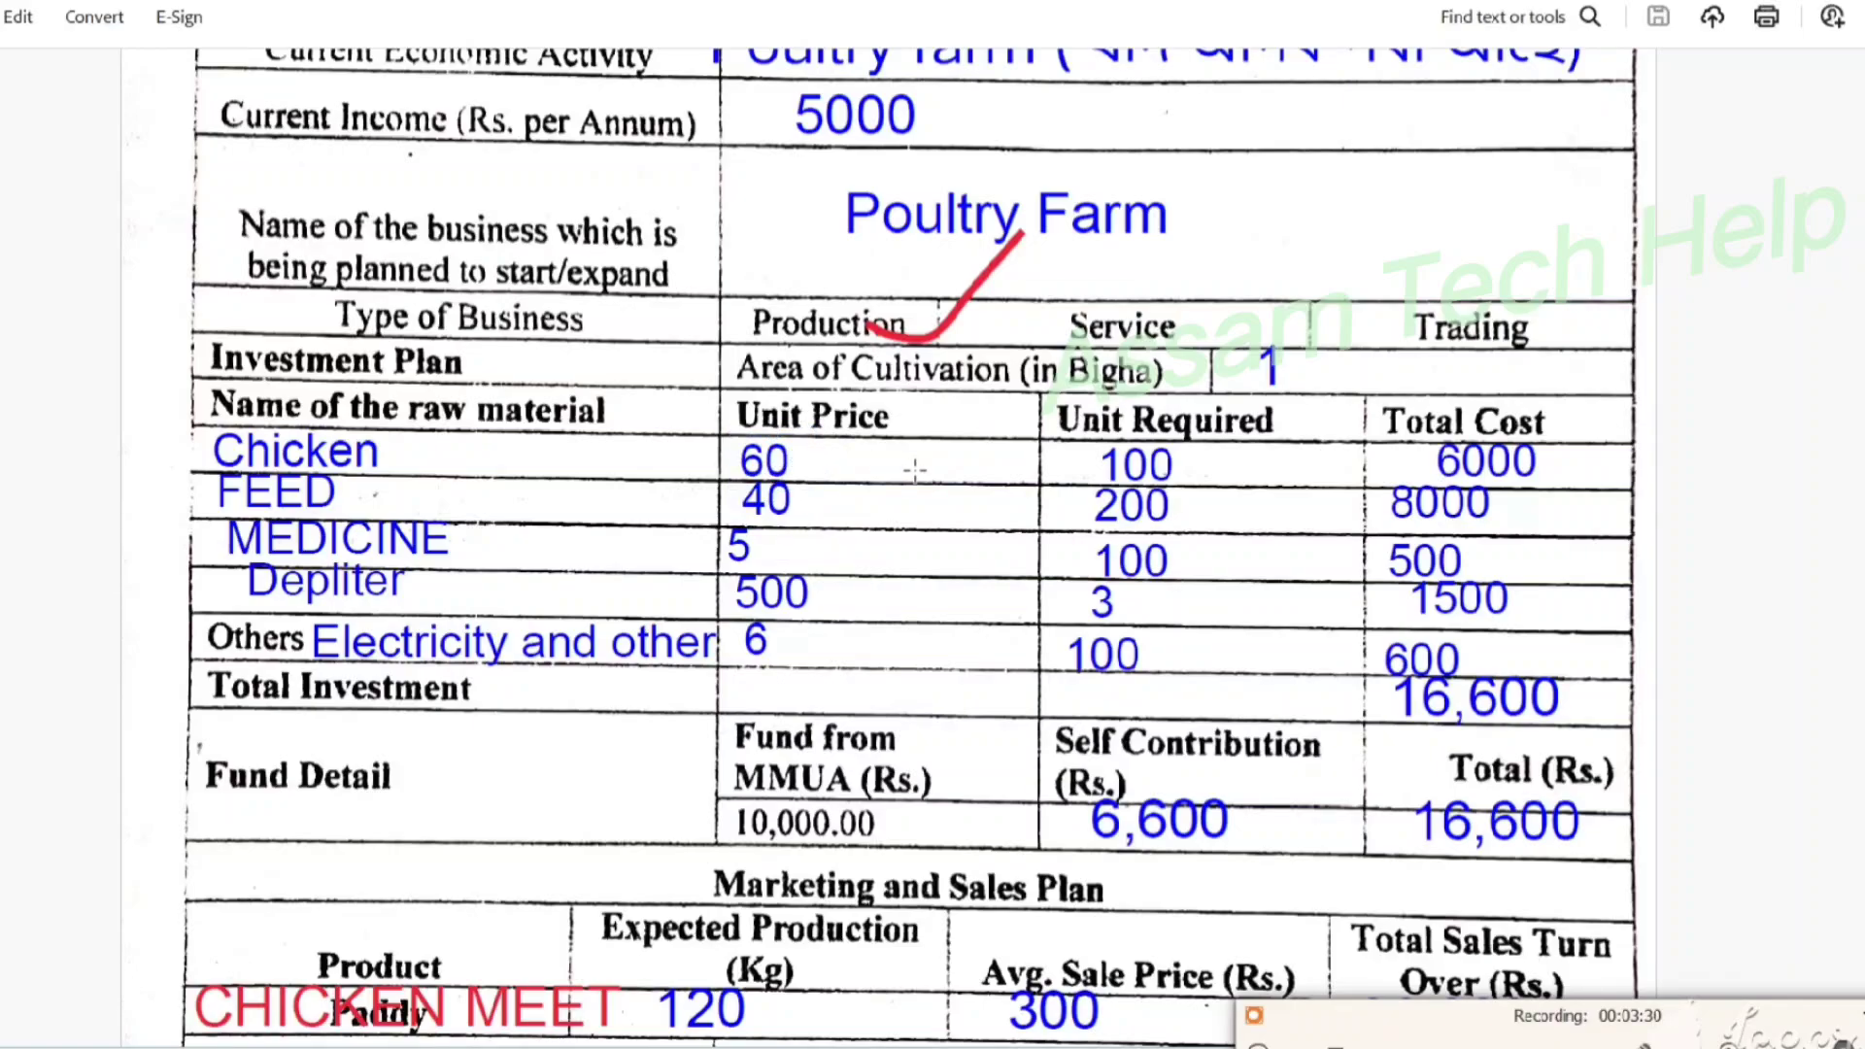